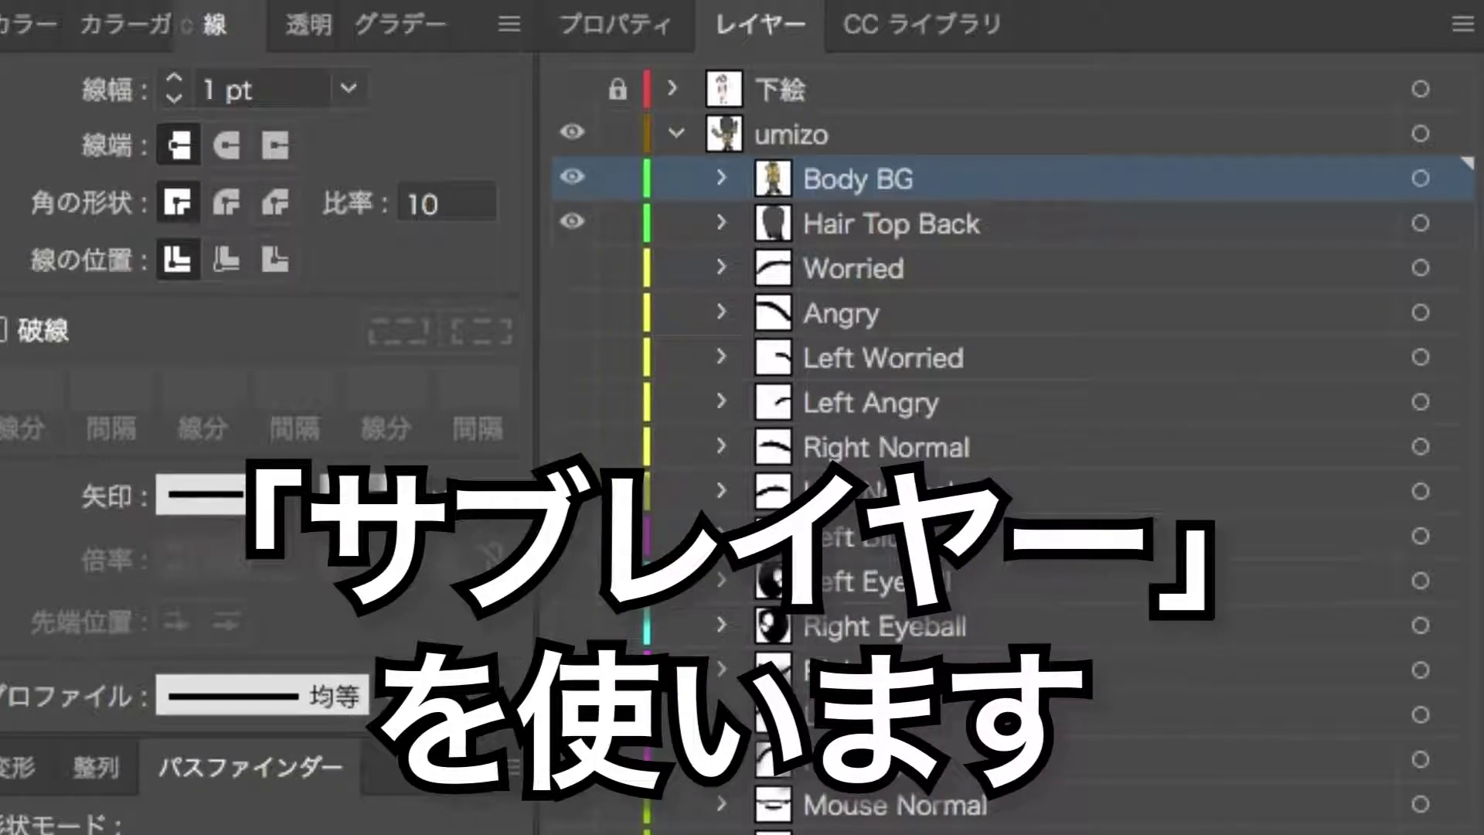
Create a sublayer named Head inside the umizo layer
{"action": "left_click", "coordinate": [568, 594]}
{"action": "left_click", "coordinate": [673, 314]}
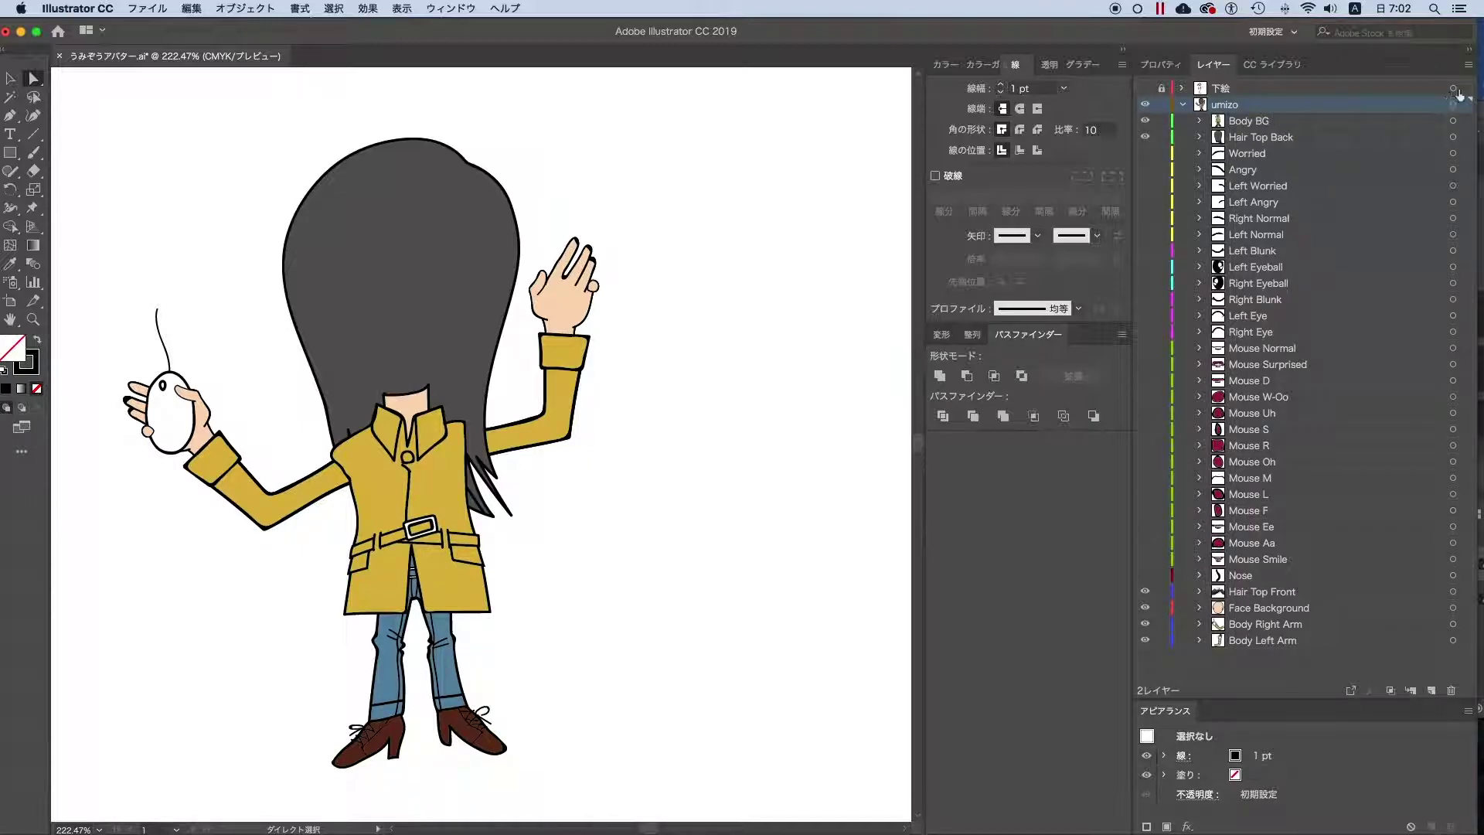
{"action": "left_click", "coordinate": [1468, 66]}
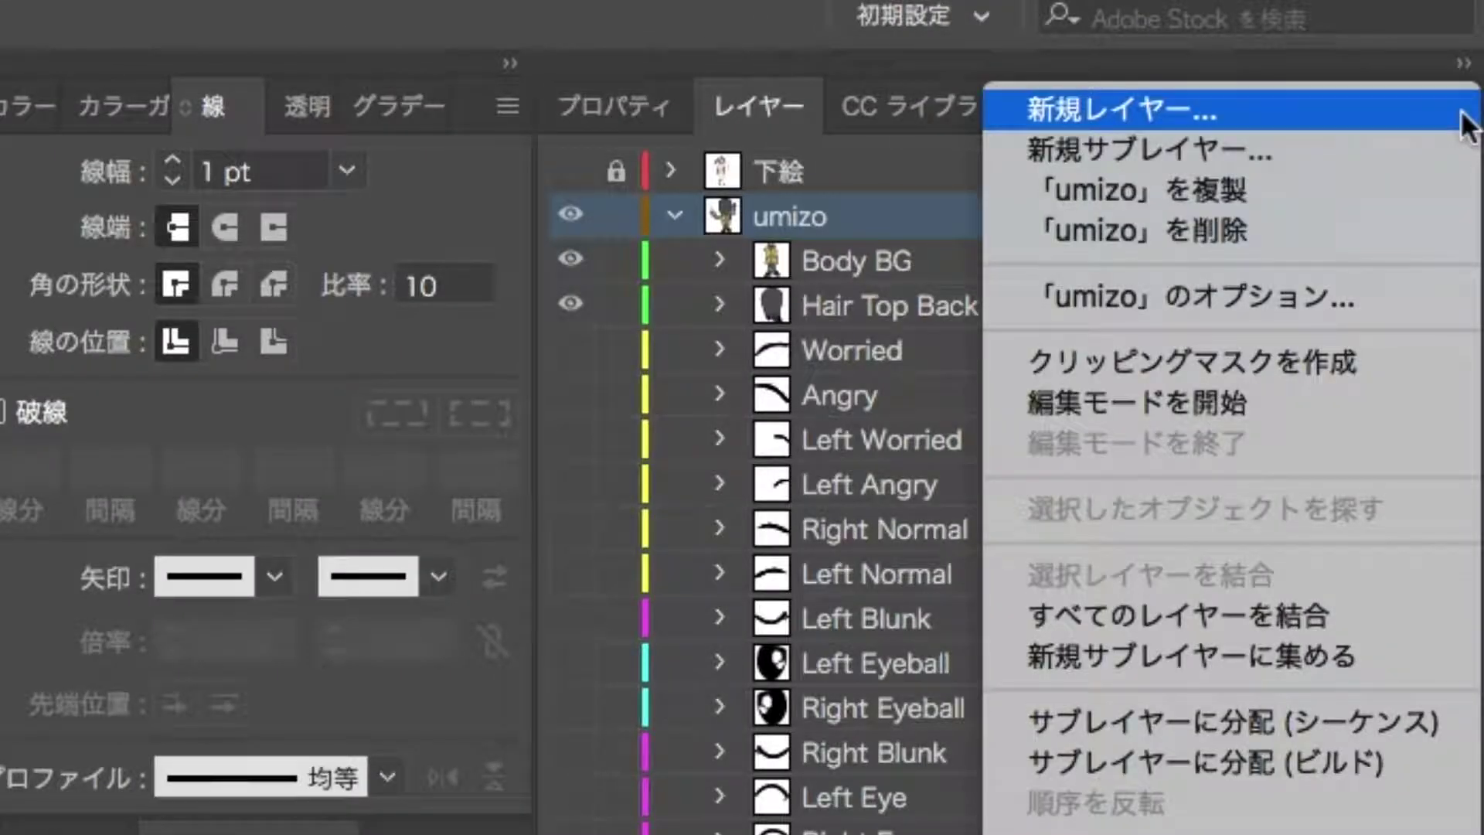
{"action": "left_click", "coordinate": [1151, 150]}
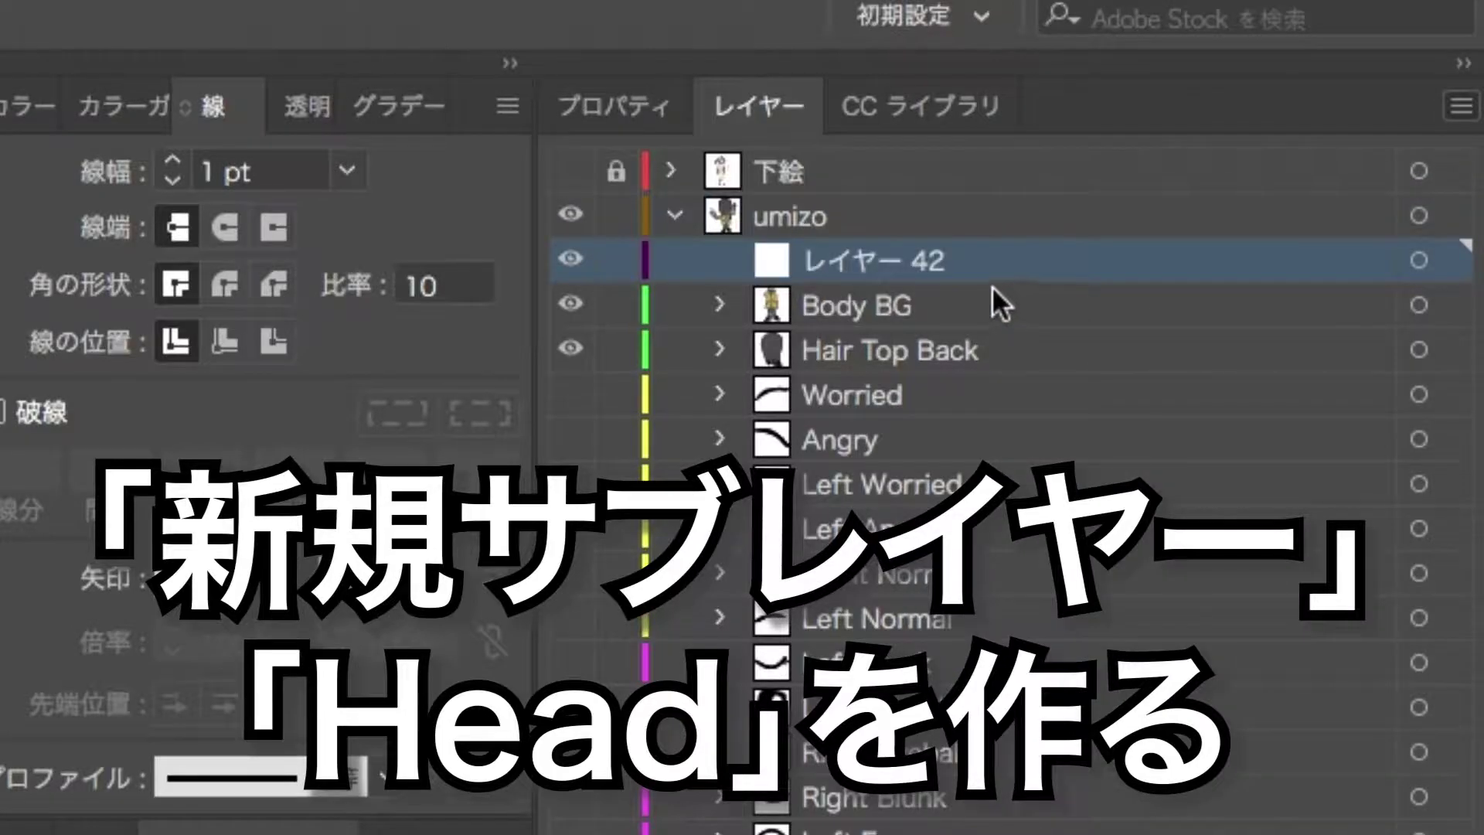
{"action": "type", "text": "Head"}
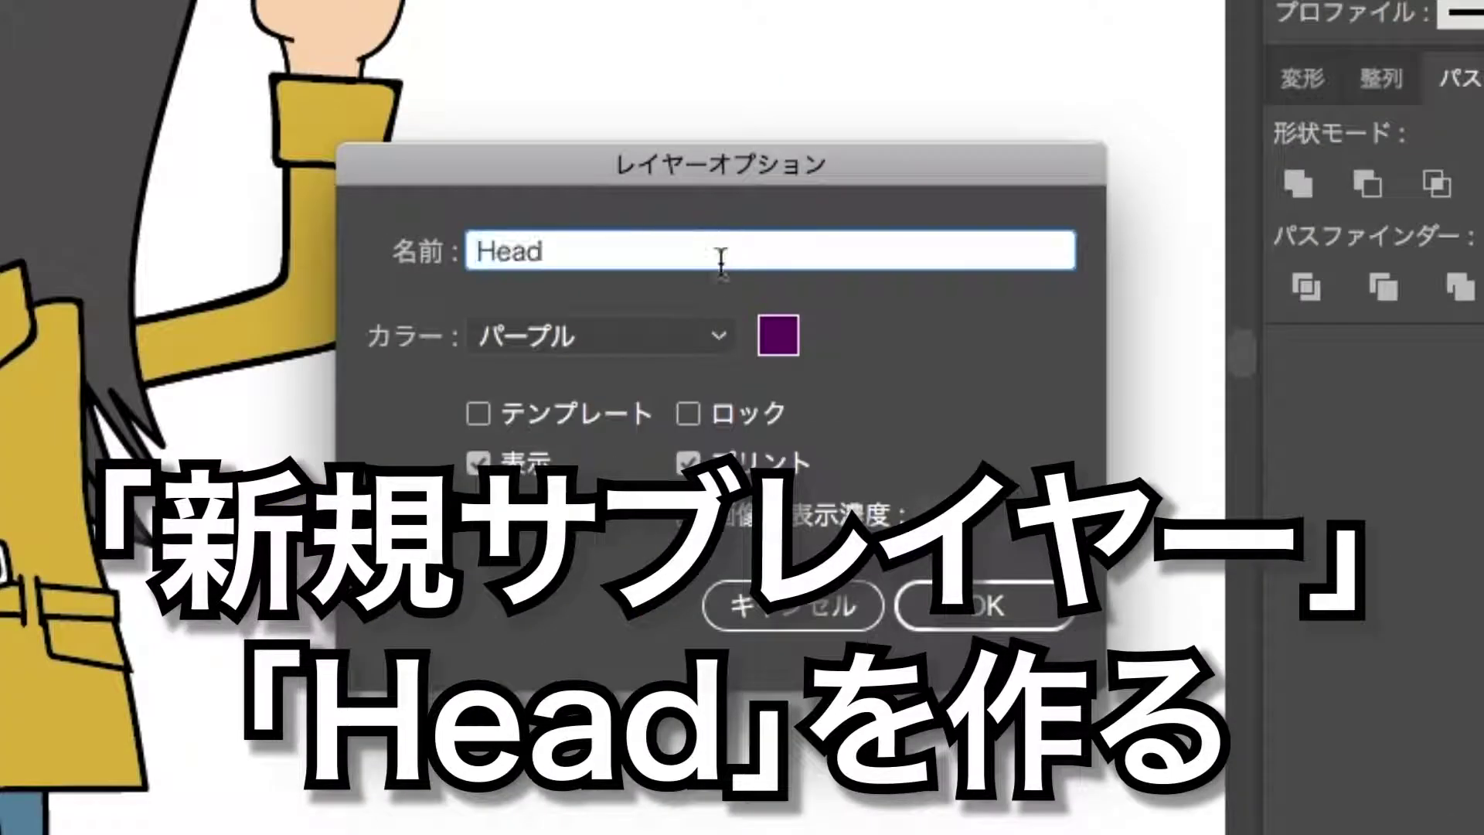
{"action": "left_click", "coordinate": [963, 615]}
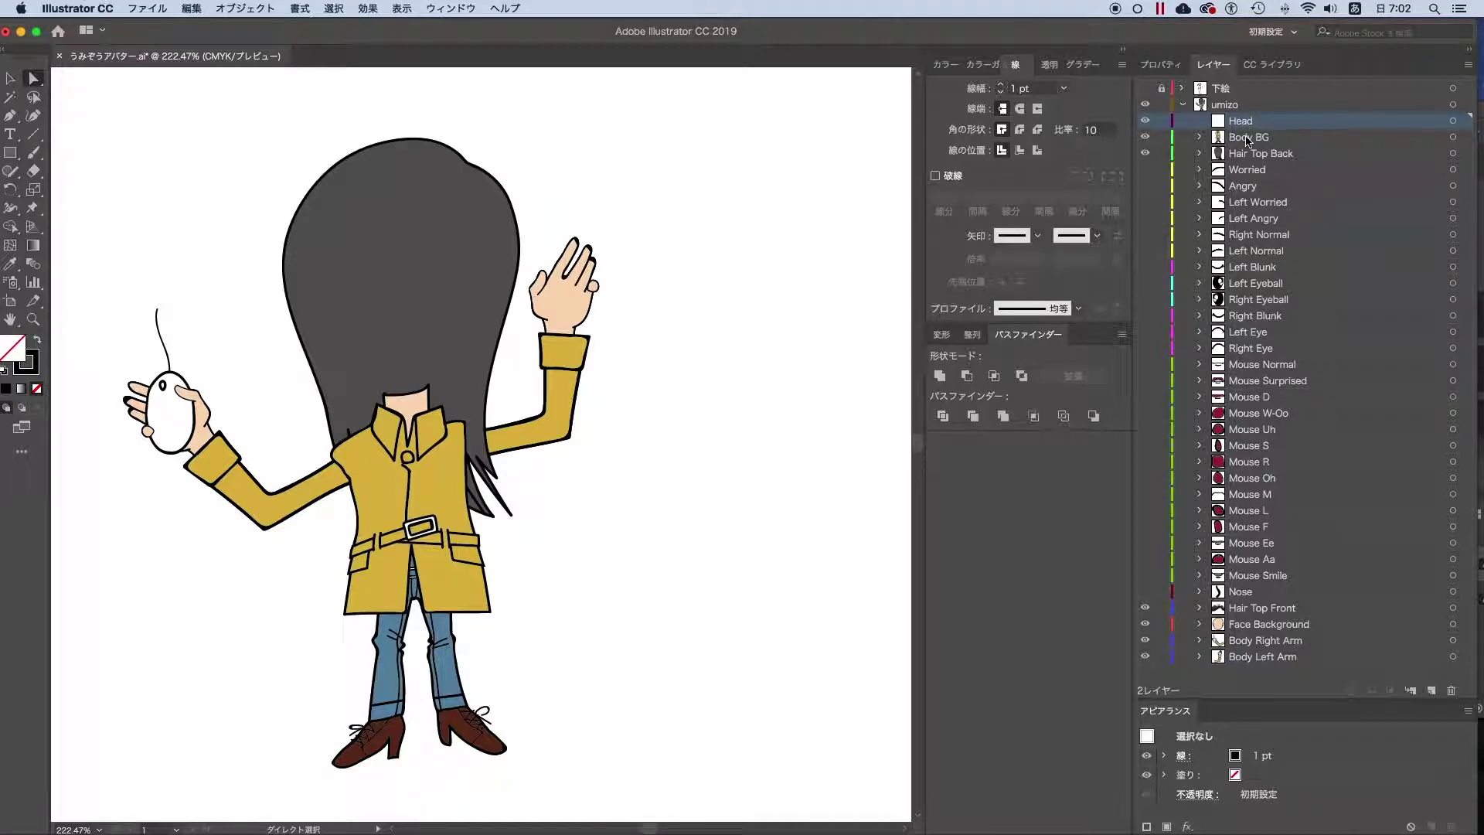
Hide Hair Top Back, and move the facial part layers from Worried through Nose into the Head sublayer
{"action": "left_click", "coordinate": [1292, 155]}
{"action": "left_click", "coordinate": [1145, 153]}
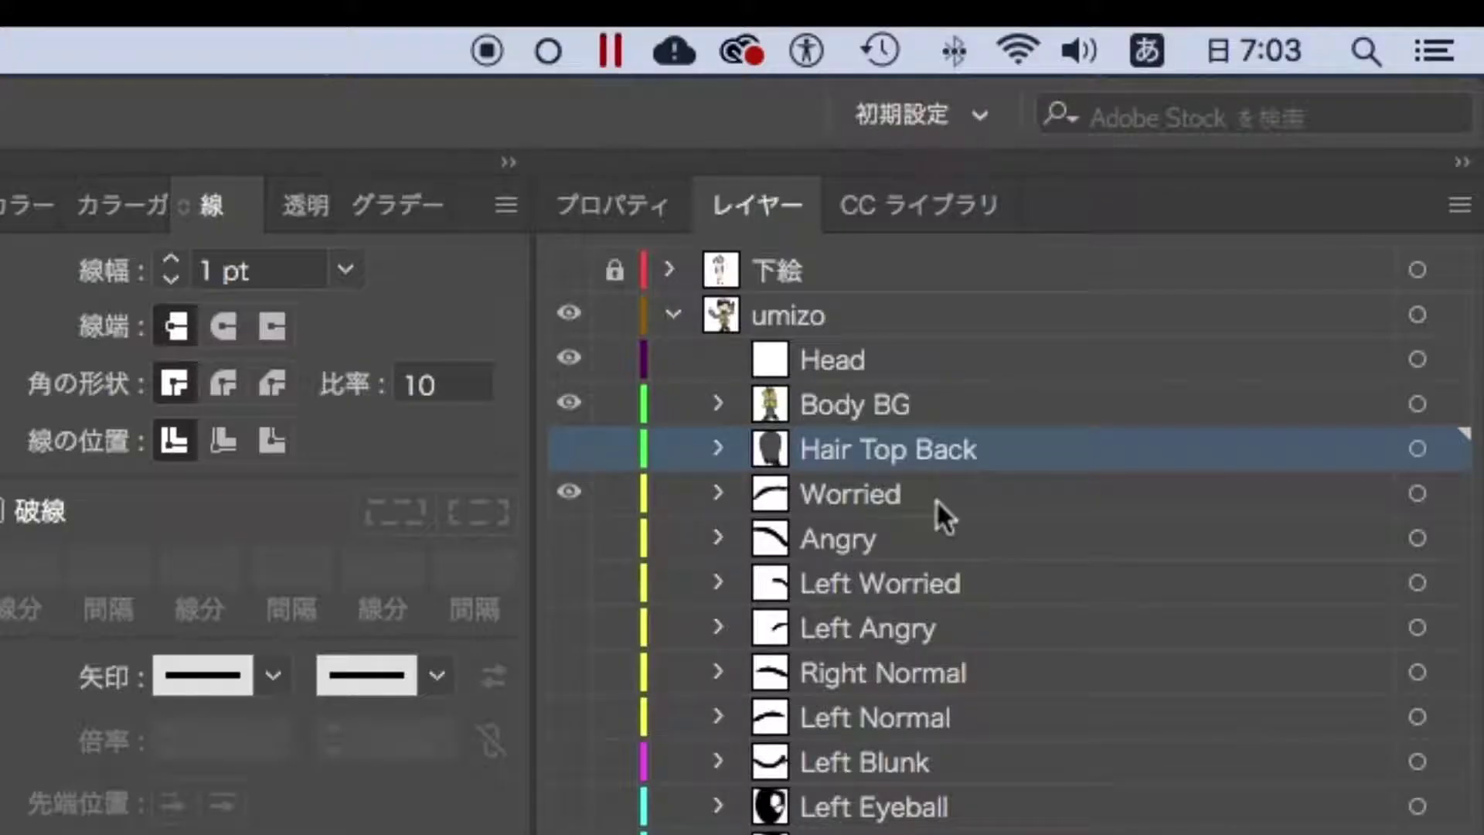
{"action": "left_click", "coordinate": [1294, 170]}
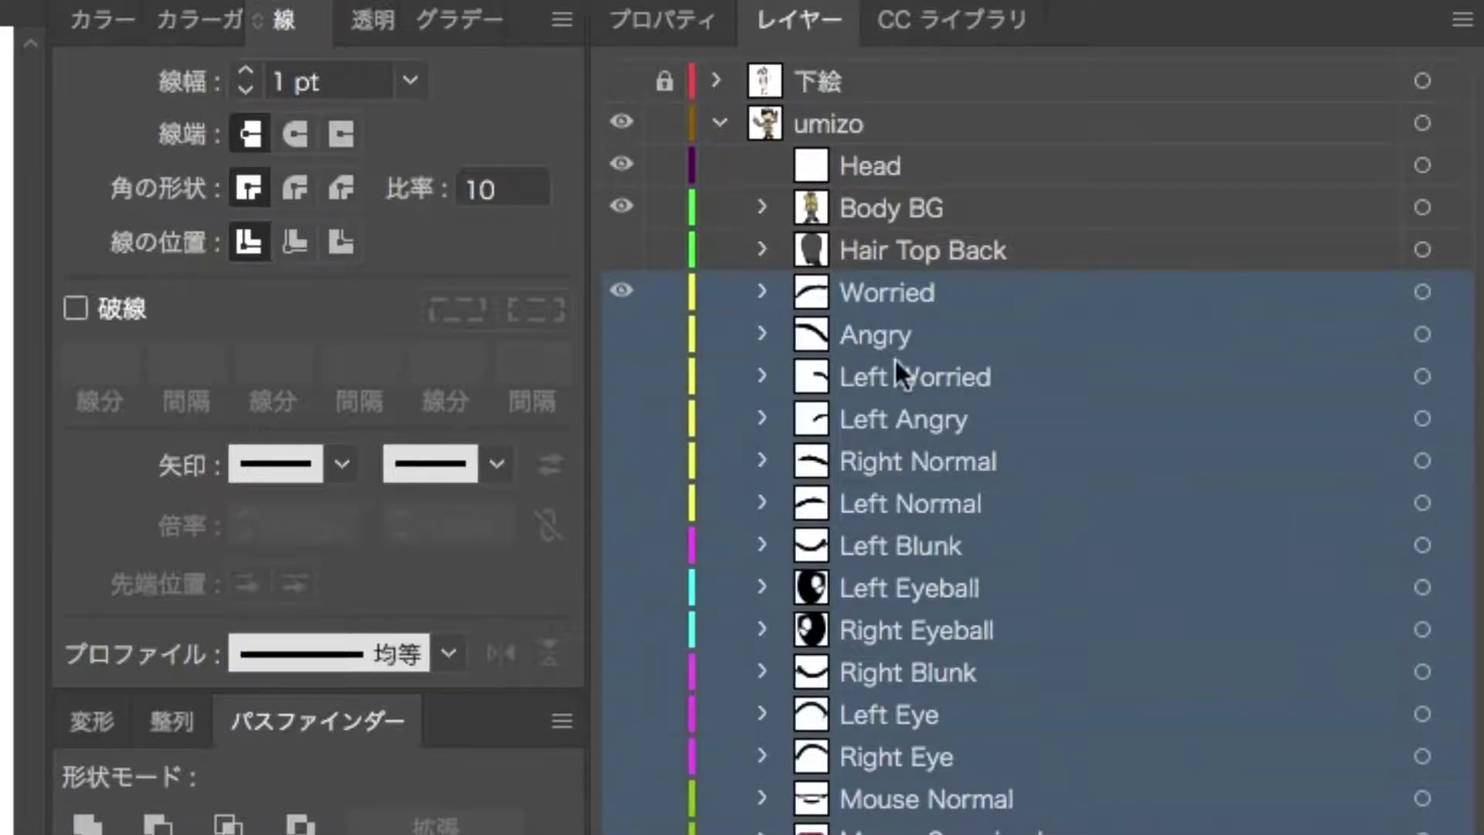
{"action": "mouse_move", "coordinate": [893, 357]}
{"action": "left_mouse_down"}
{"action": "mouse_move", "coordinate": [904, 157]}
{"action": "mouse_move", "coordinate": [873, 355]}
{"action": "left_mouse_up"}
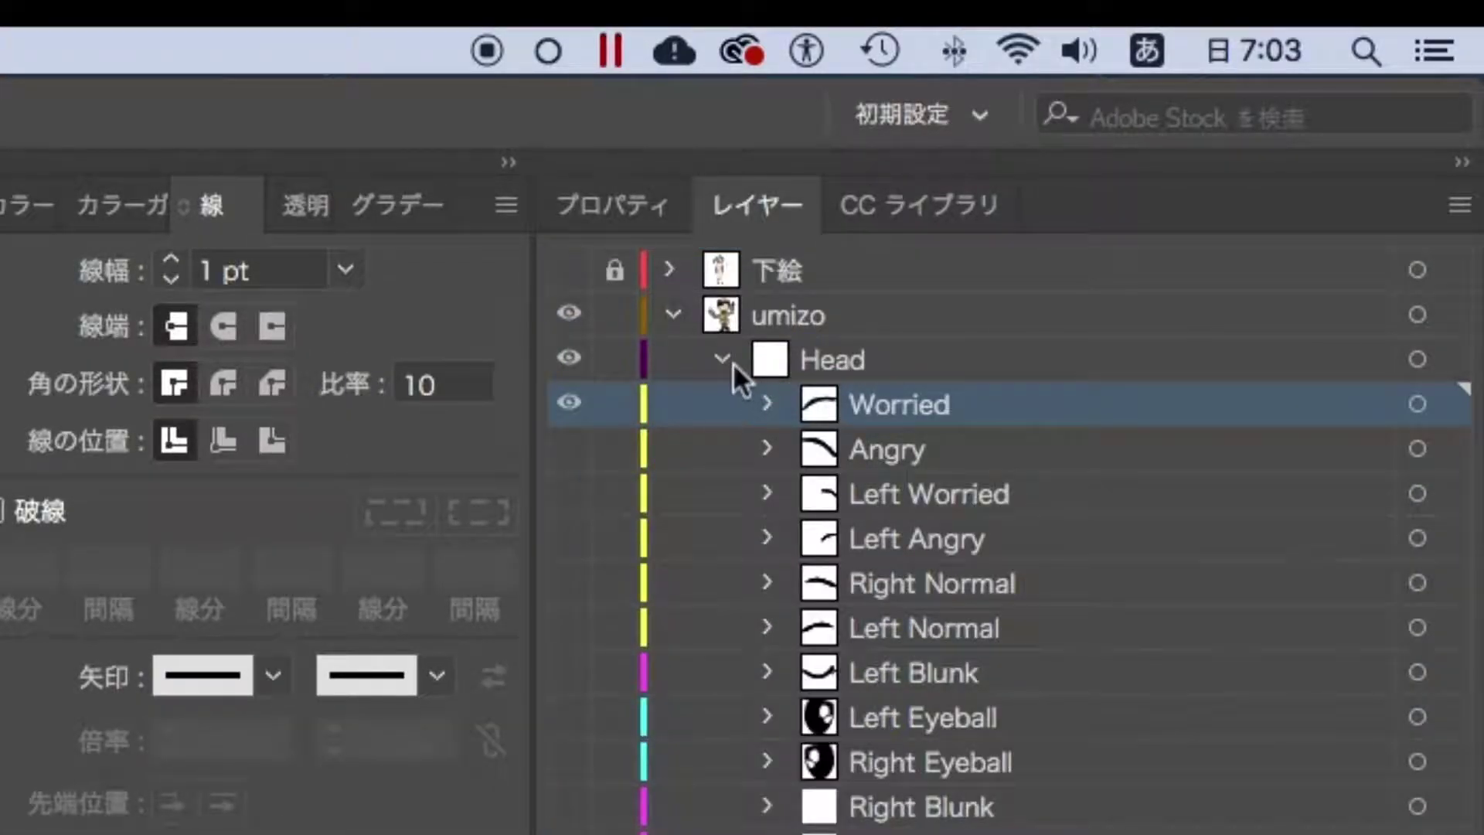
{"action": "left_click", "coordinate": [722, 359]}
Create a sublayer named Body inside the umizo layer
{"action": "left_click", "coordinate": [1459, 204]}
{"action": "left_click", "coordinate": [1459, 120]}
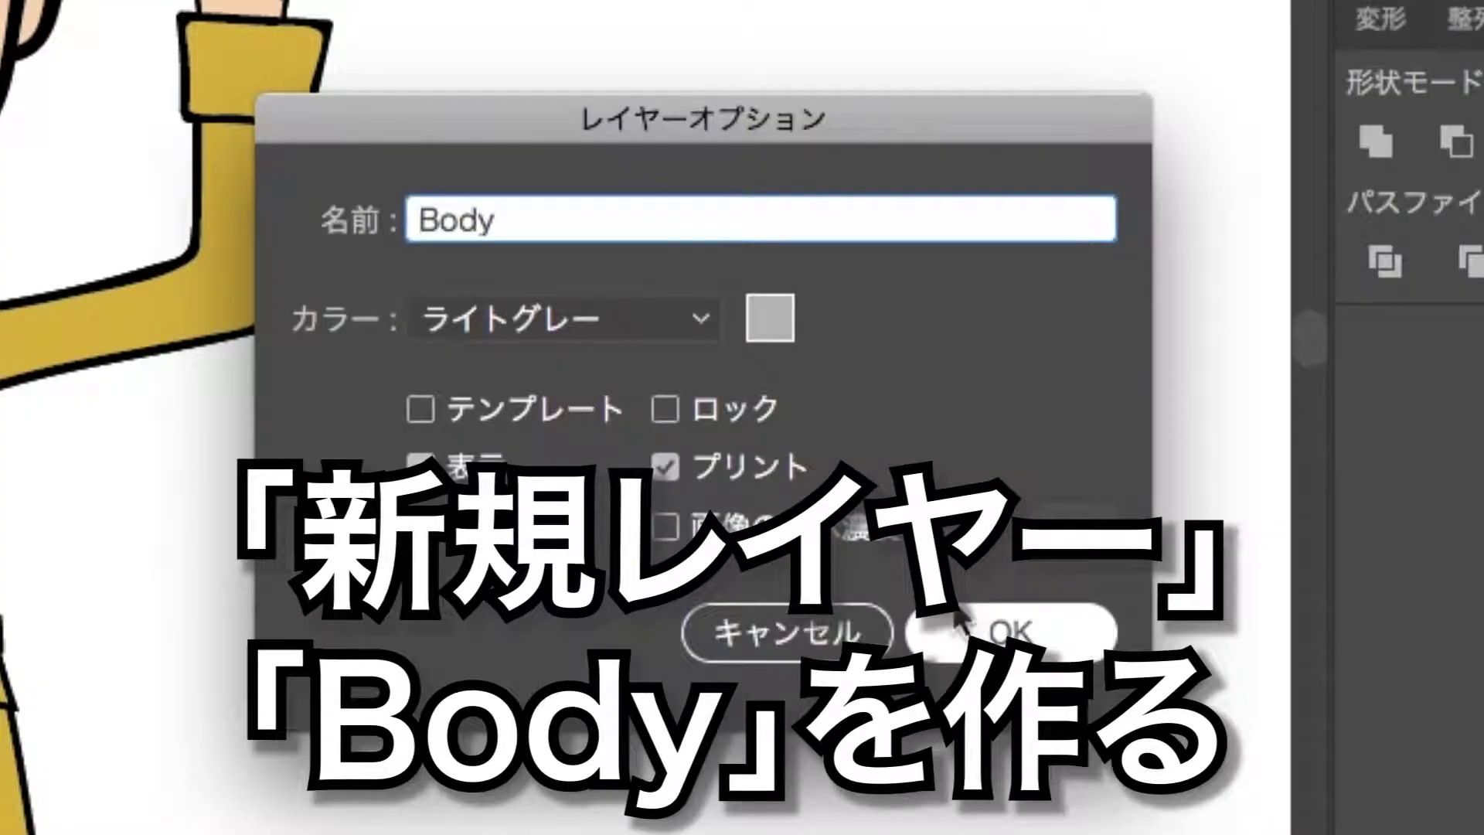
{"action": "left_click", "coordinate": [985, 619]}
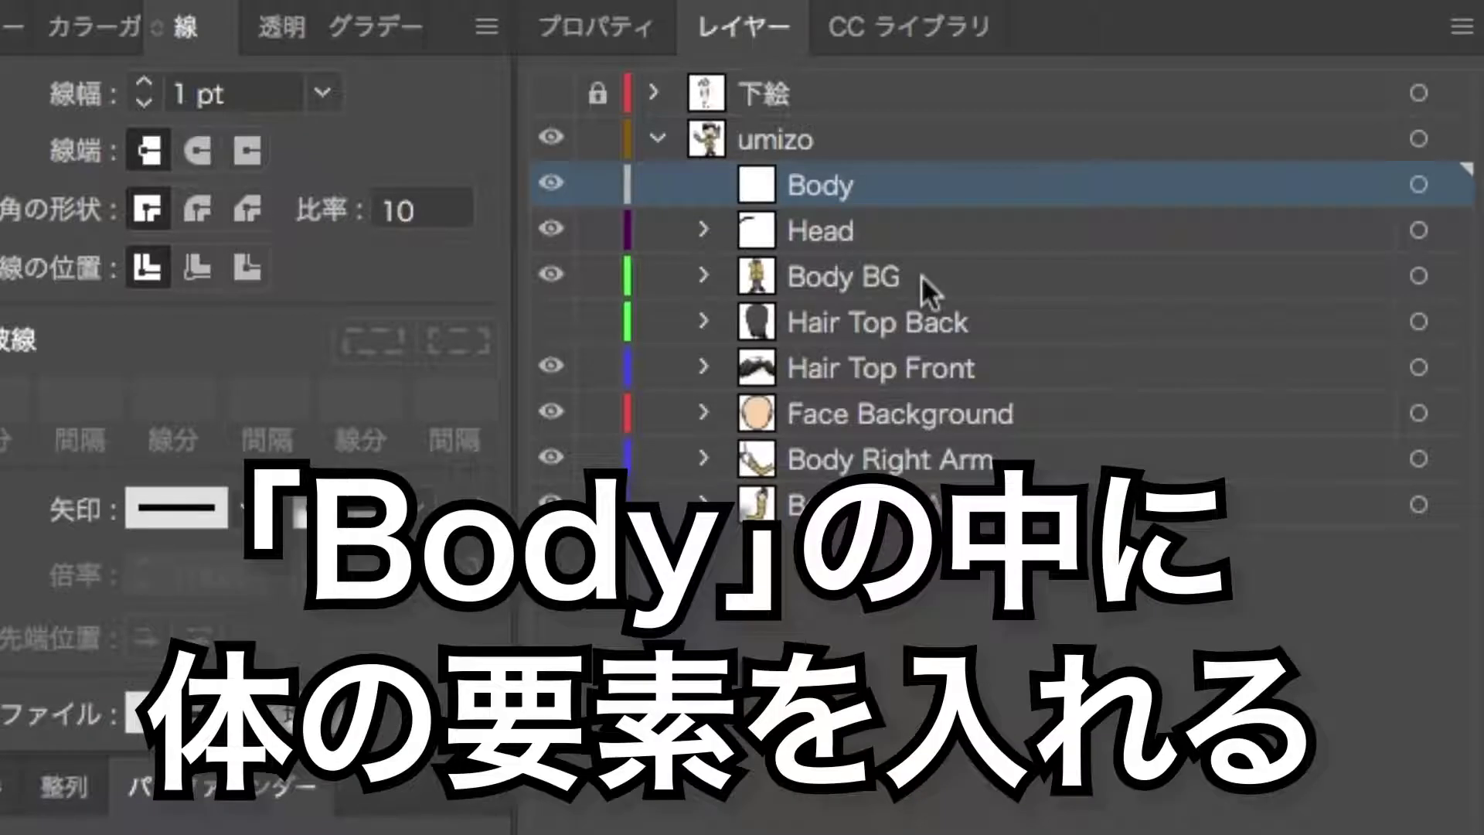
Move the Body BG, Body Right Arm and Body Left Arm layers into the Body sublayer
{"action": "left_click", "coordinate": [921, 275]}
{"action": "left_click_drag", "start_coordinate": [801, 273], "coordinate": [836, 187]}
{"action": "left_click", "coordinate": [886, 514]}
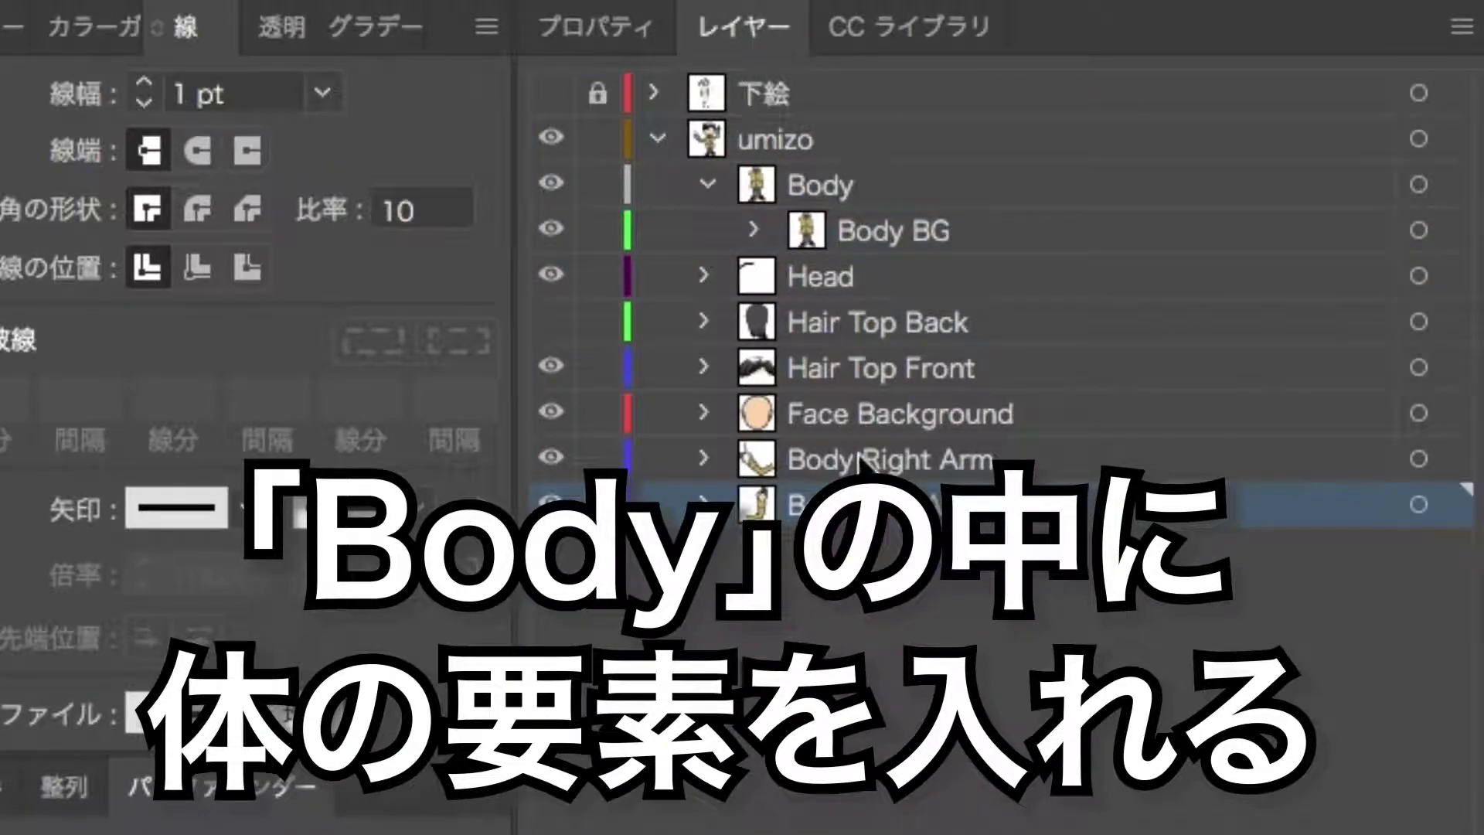
{"action": "left_click", "coordinate": [850, 458], "text": "shift"}
{"action": "left_click_drag", "start_coordinate": [850, 457], "coordinate": [928, 178]}
Move Hair Top Back, Hair Top Front and Face Background into the Head sublayer
{"action": "left_click", "coordinate": [803, 286]}
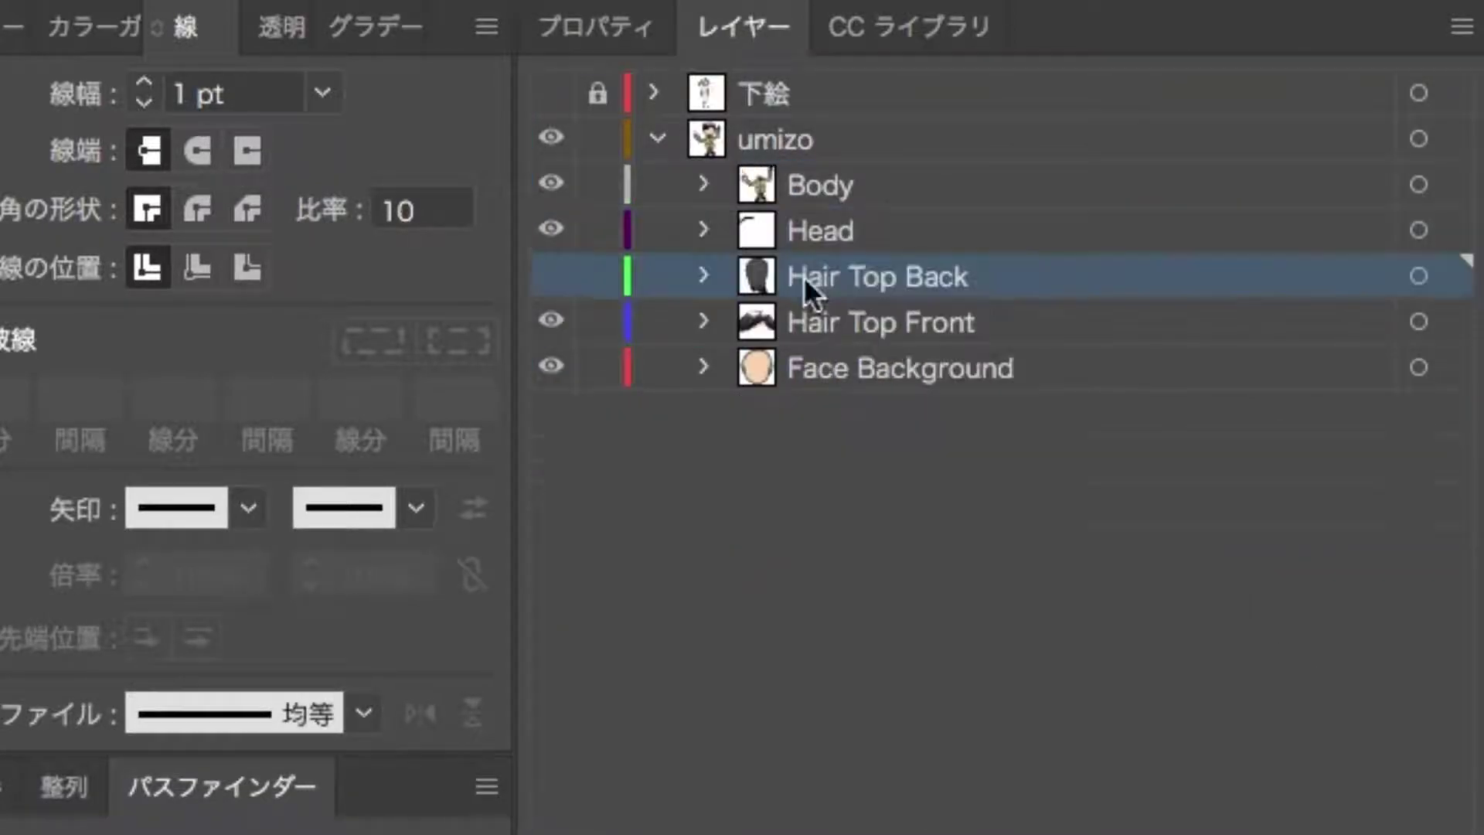
{"action": "left_click_drag", "start_coordinate": [864, 277], "coordinate": [815, 230]}
{"action": "left_click", "coordinate": [910, 281], "text": "shift"}
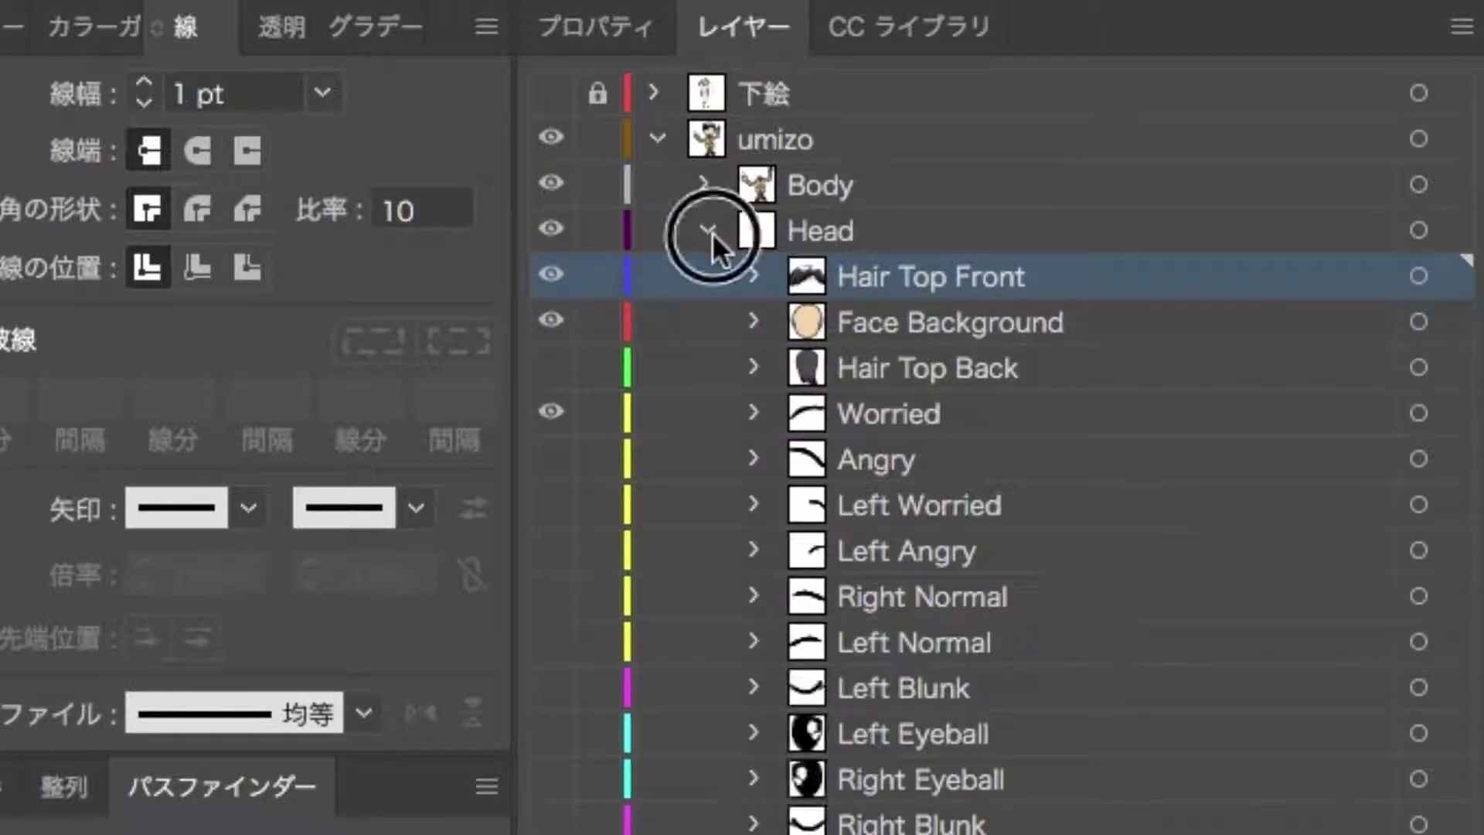
{"action": "left_click", "coordinate": [709, 230]}
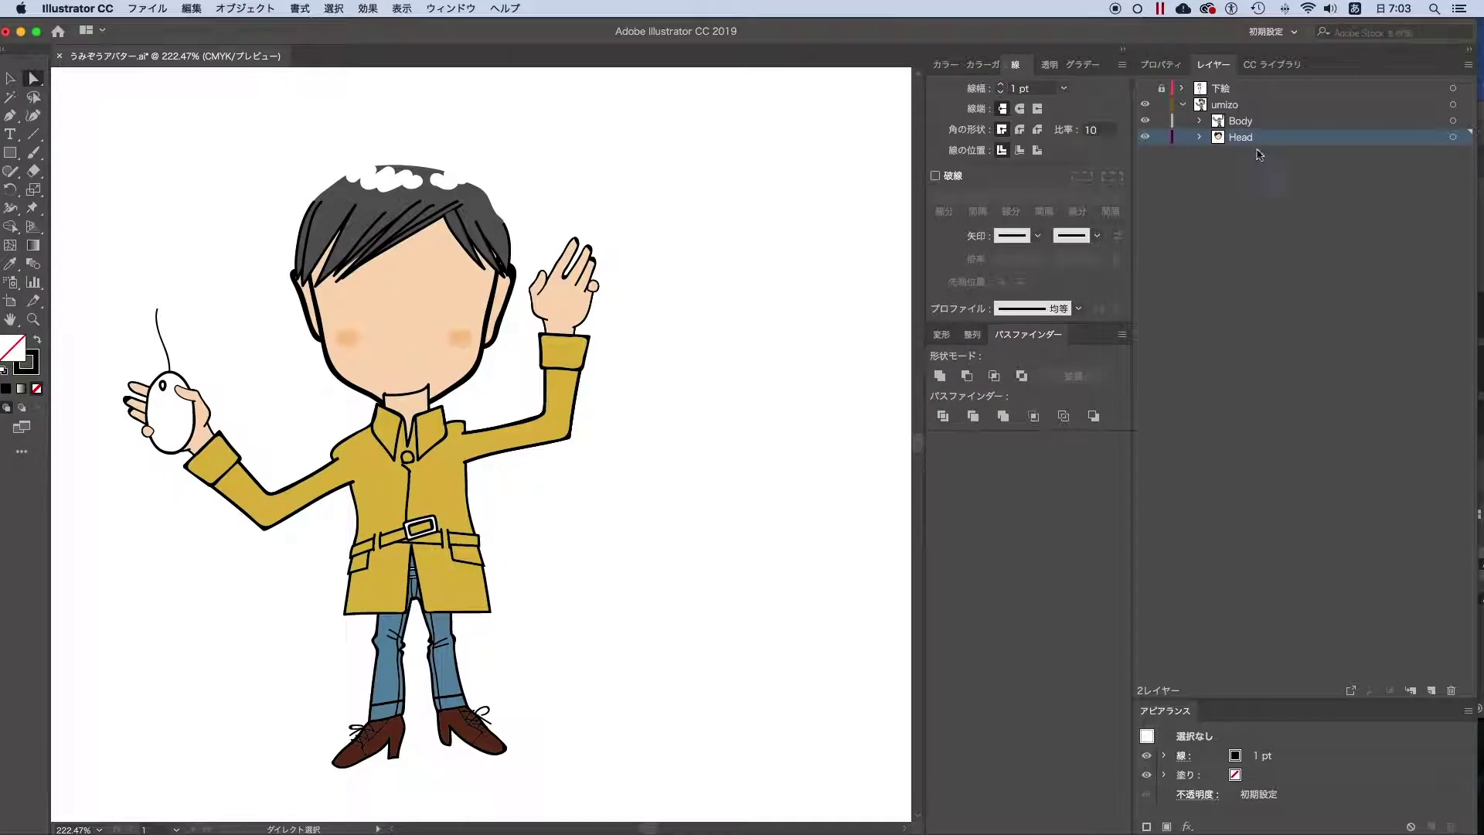
Check the umizo layer's structure and move the Head sublayer above Body
{"action": "left_click", "coordinate": [1183, 104]}
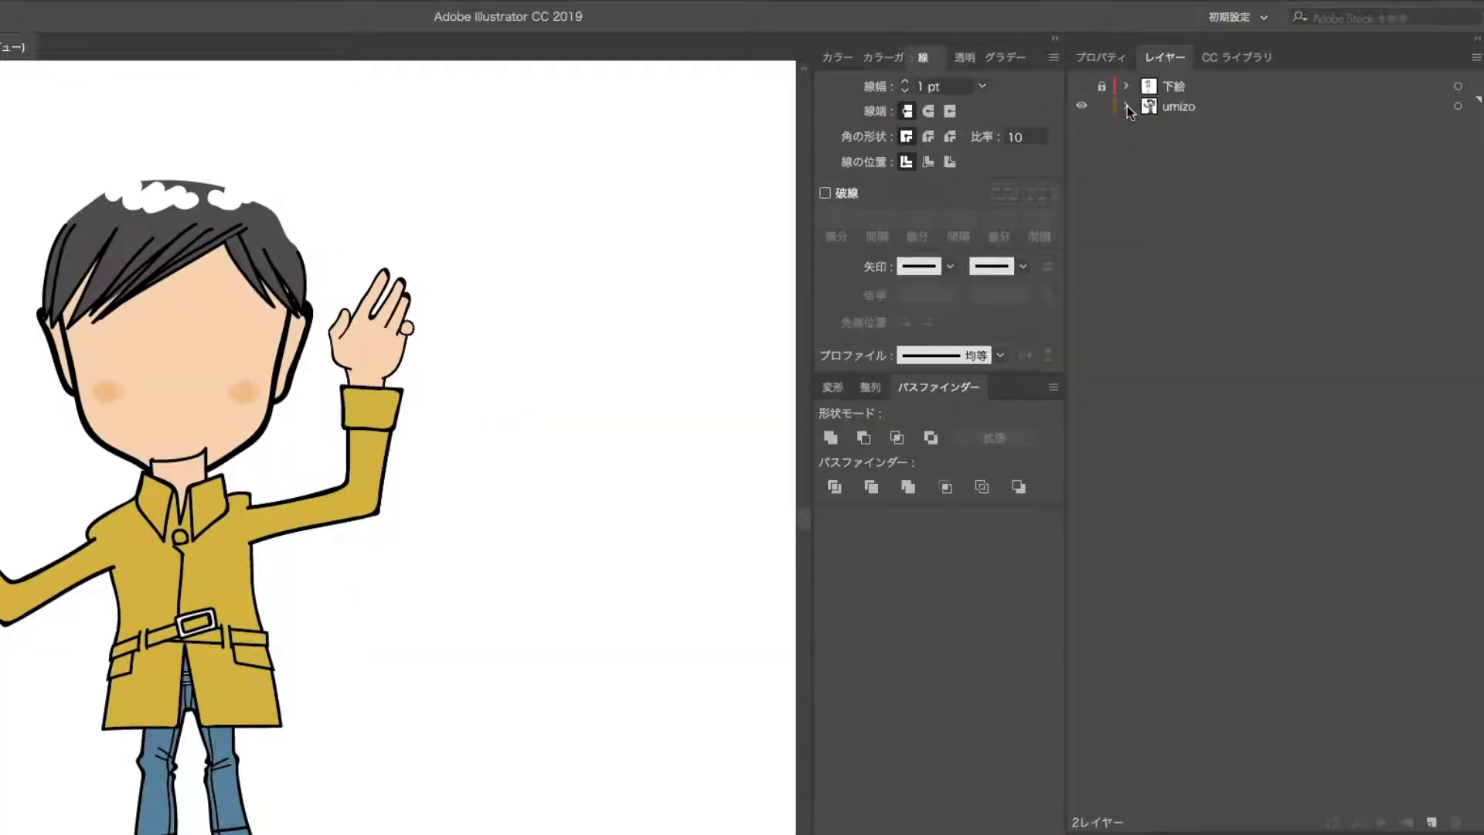
{"action": "left_click", "coordinate": [1182, 105]}
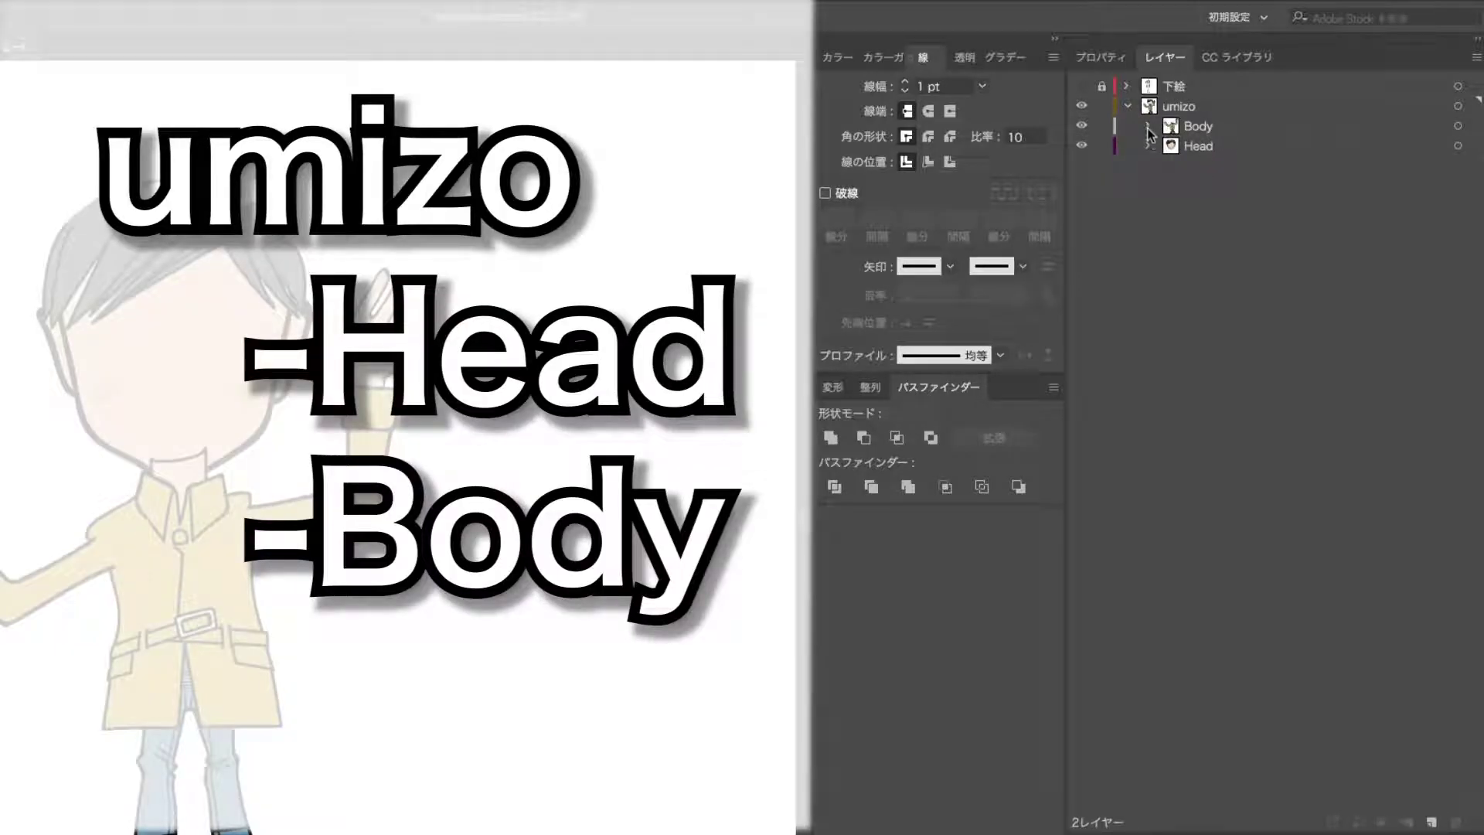
{"action": "left_click", "coordinate": [1147, 145]}
{"action": "left_click", "coordinate": [1147, 146]}
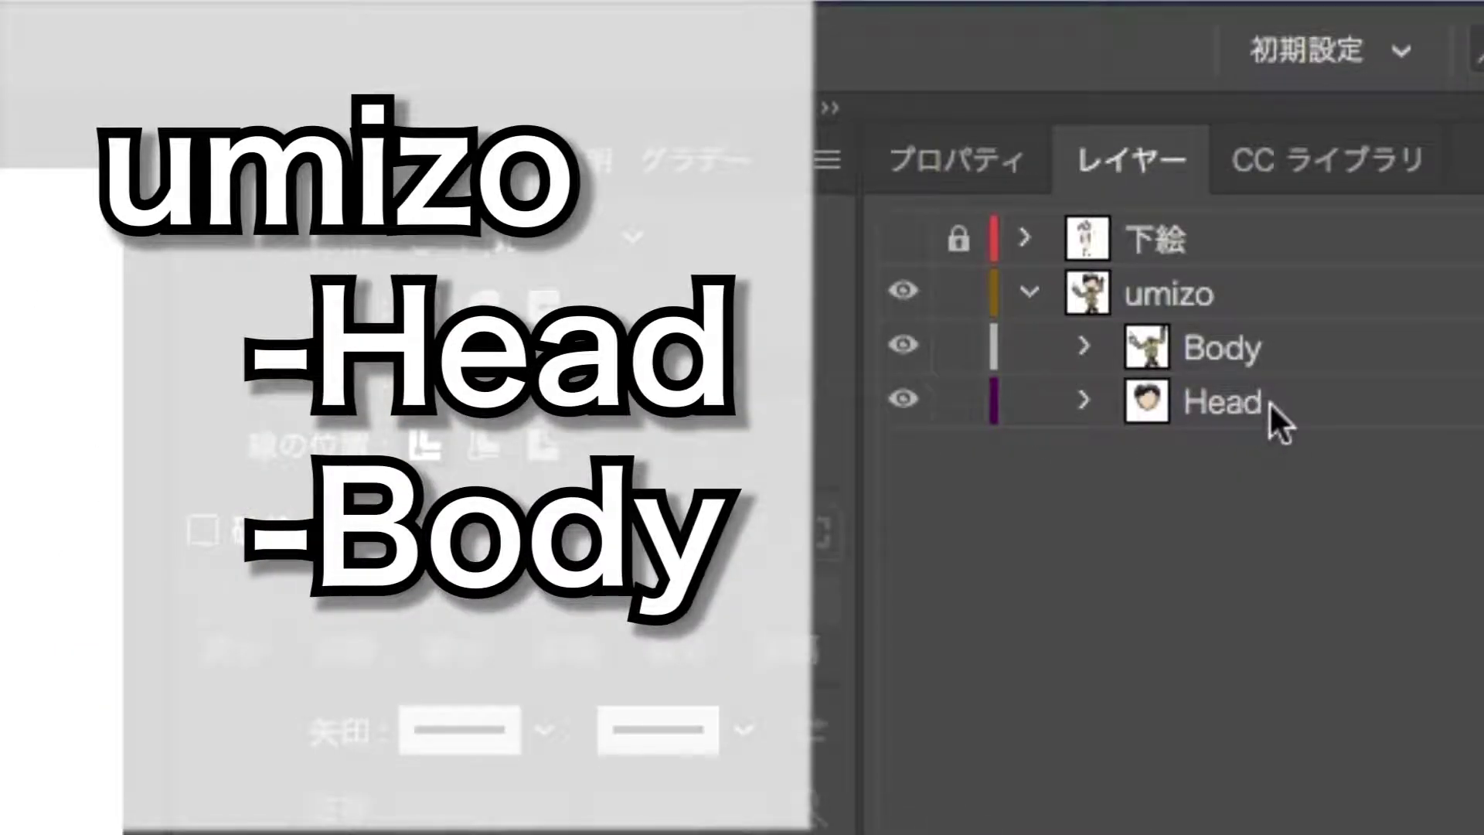
{"action": "left_click_drag", "start_coordinate": [1295, 406], "coordinate": [1302, 324]}
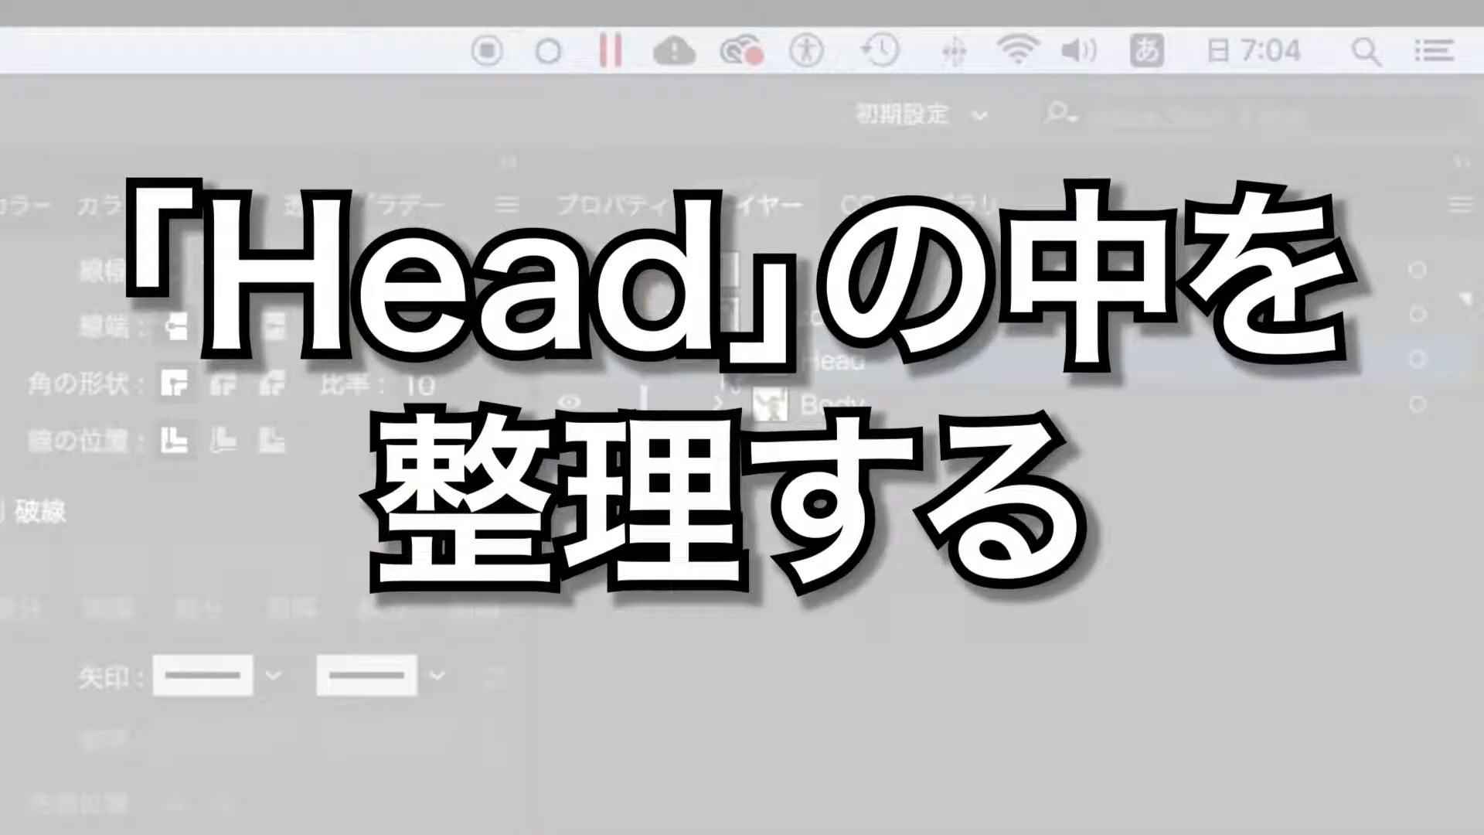
Create a layer named +Right Eyebrow and place it at the top of the Head sublayer
{"action": "left_click", "coordinate": [722, 357]}
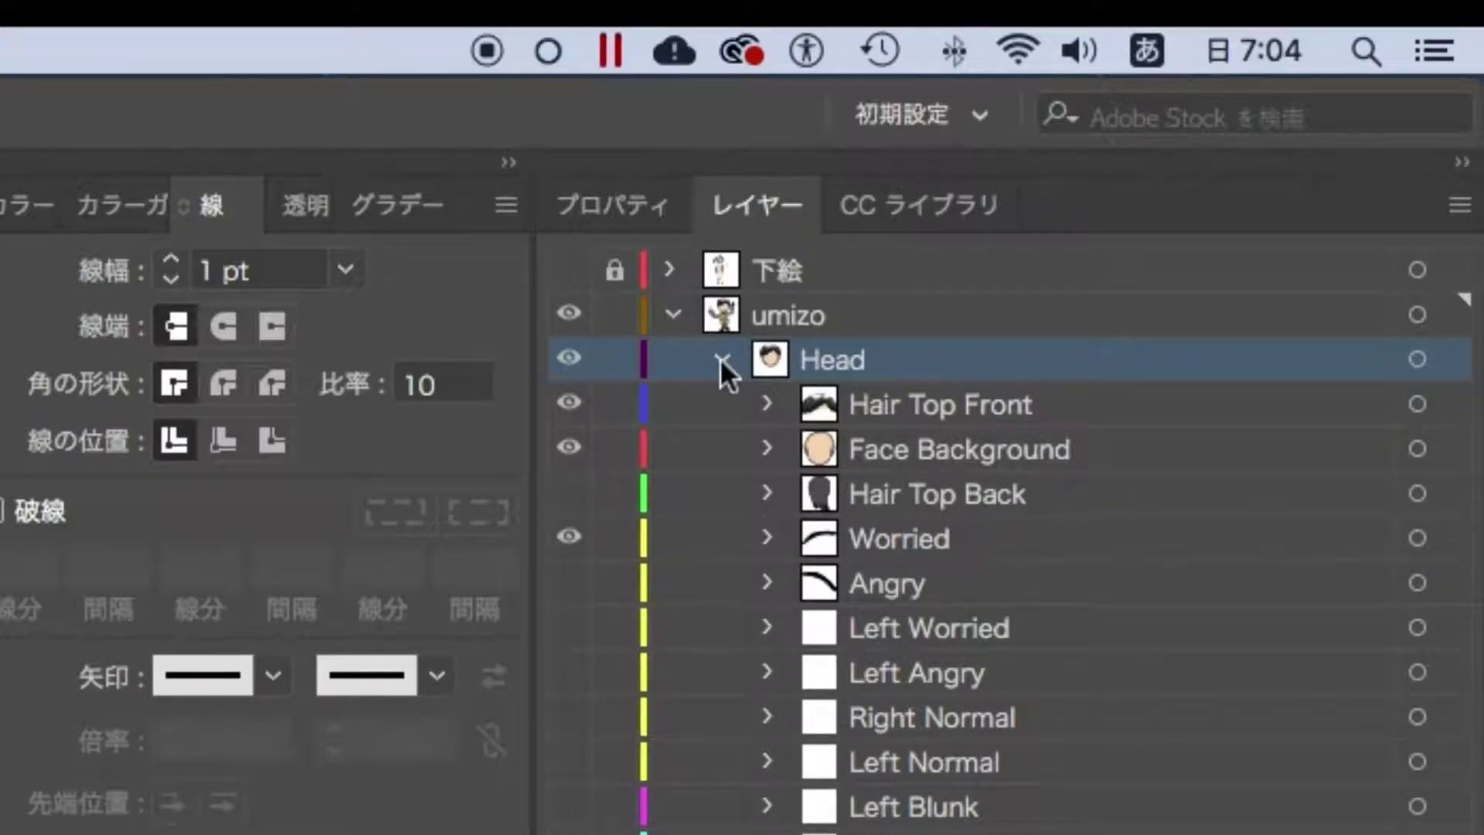
{"action": "left_click", "coordinate": [1459, 205]}
{"action": "left_click", "coordinate": [1427, 207]}
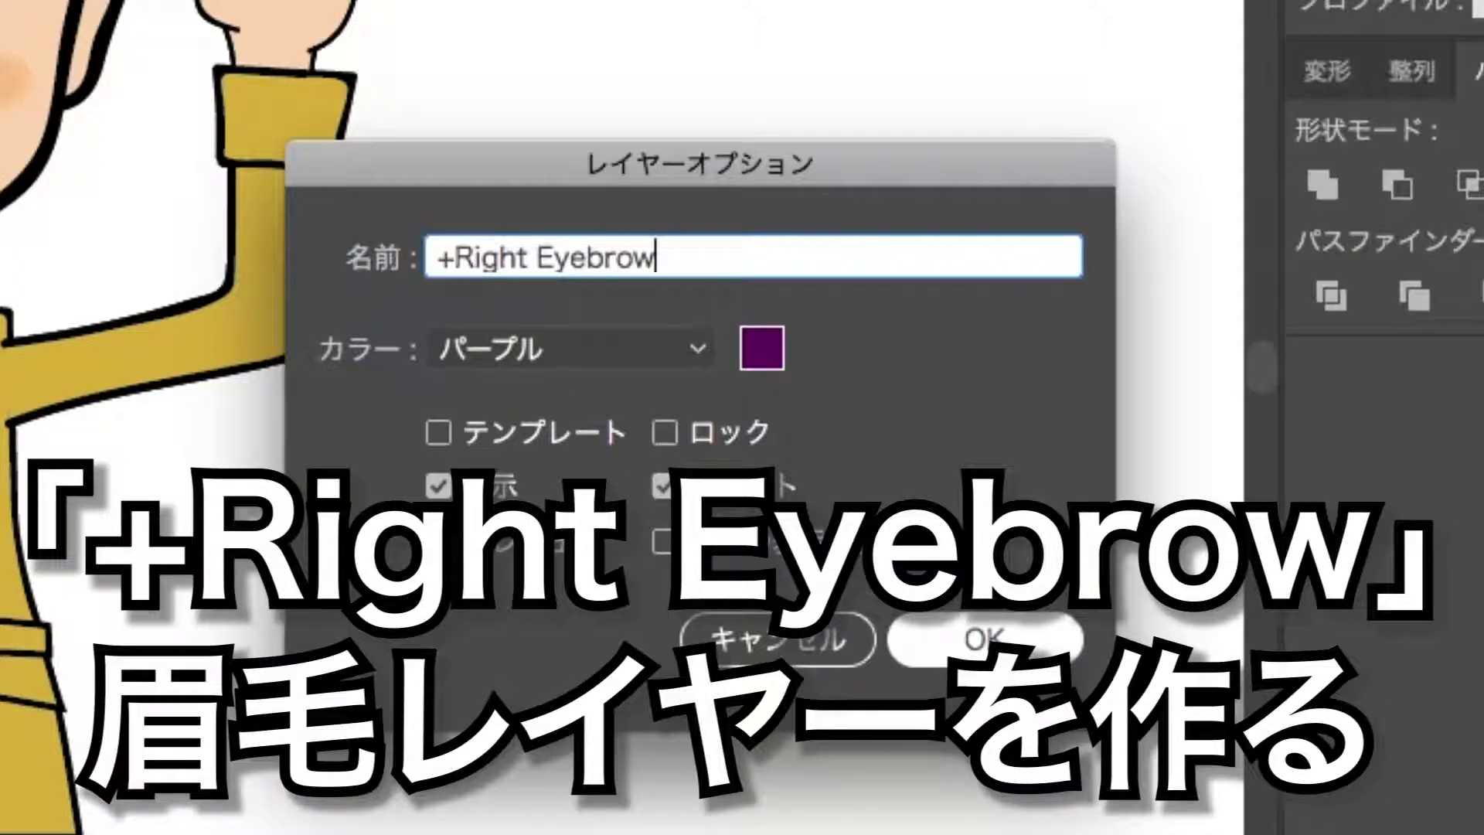
{"action": "left_click", "coordinate": [983, 642]}
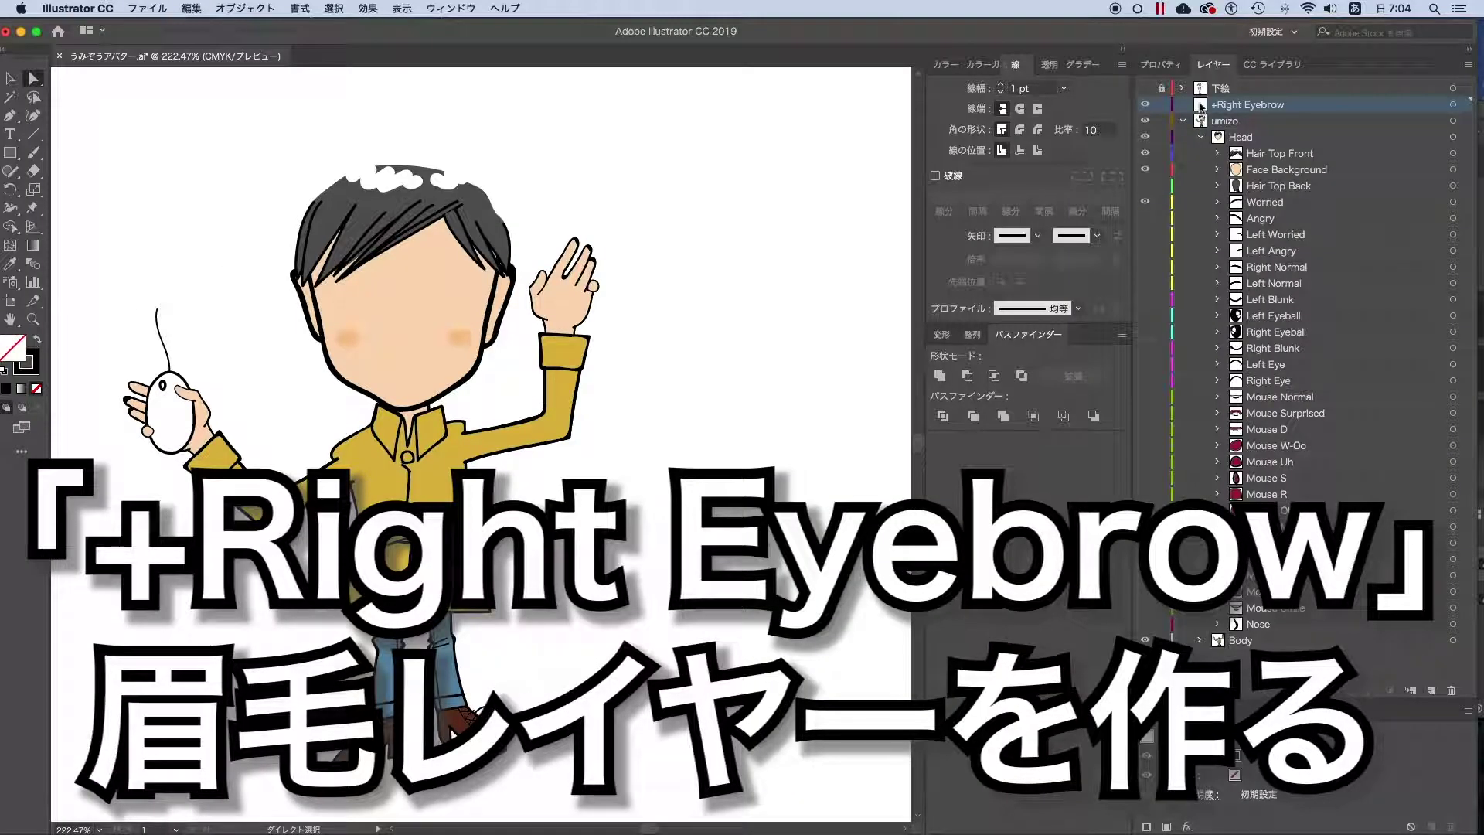
{"action": "left_click_drag", "start_coordinate": [1197, 107], "coordinate": [1222, 141]}
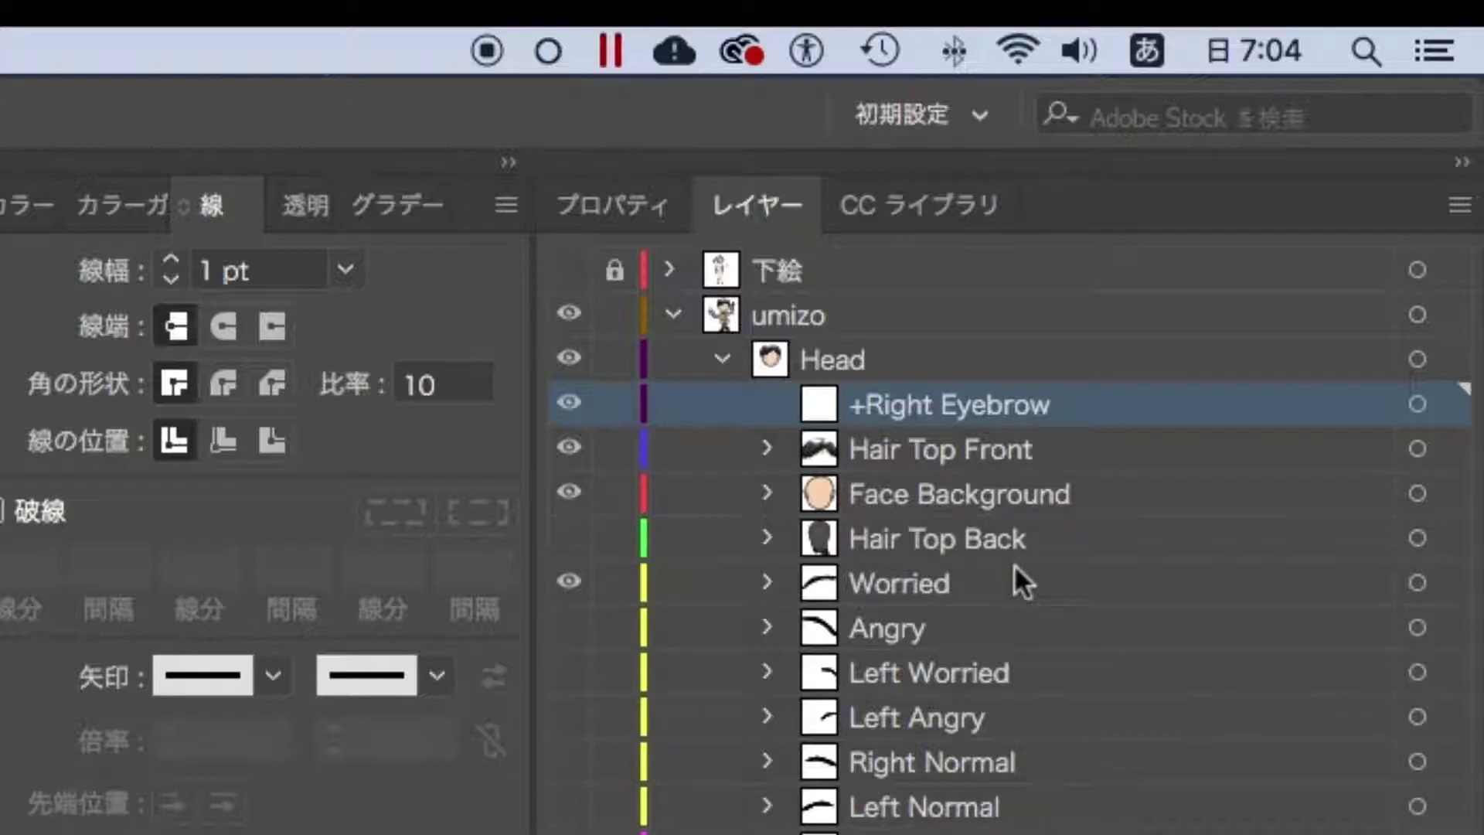
Move Face Background to the bottom of Head, Hair Top Front directly above it, and Hair Top Back below the umizo layer
{"action": "left_click", "coordinate": [986, 498]}
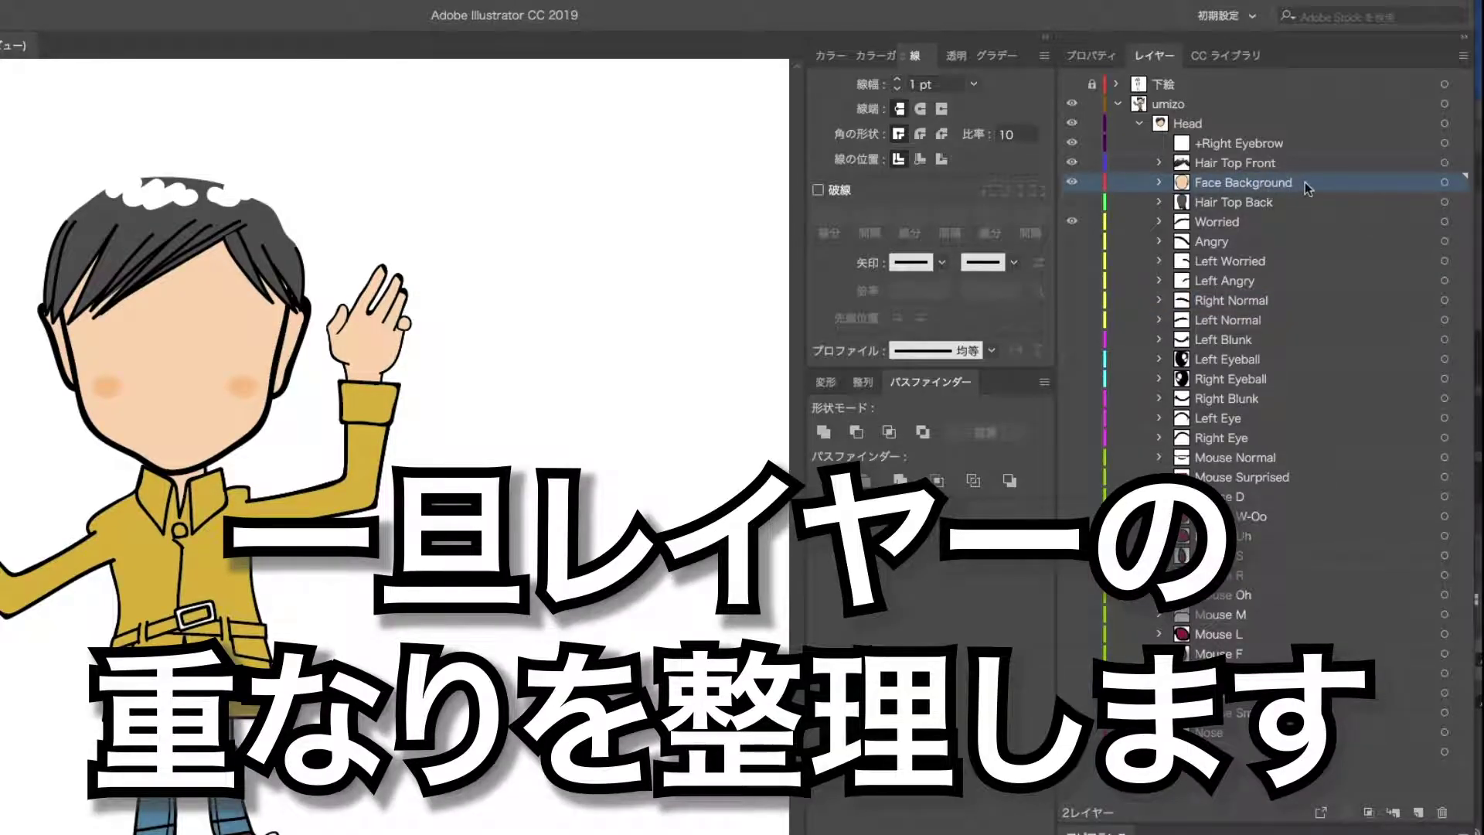
{"action": "left_click_drag", "start_coordinate": [1307, 188], "coordinate": [1317, 742]}
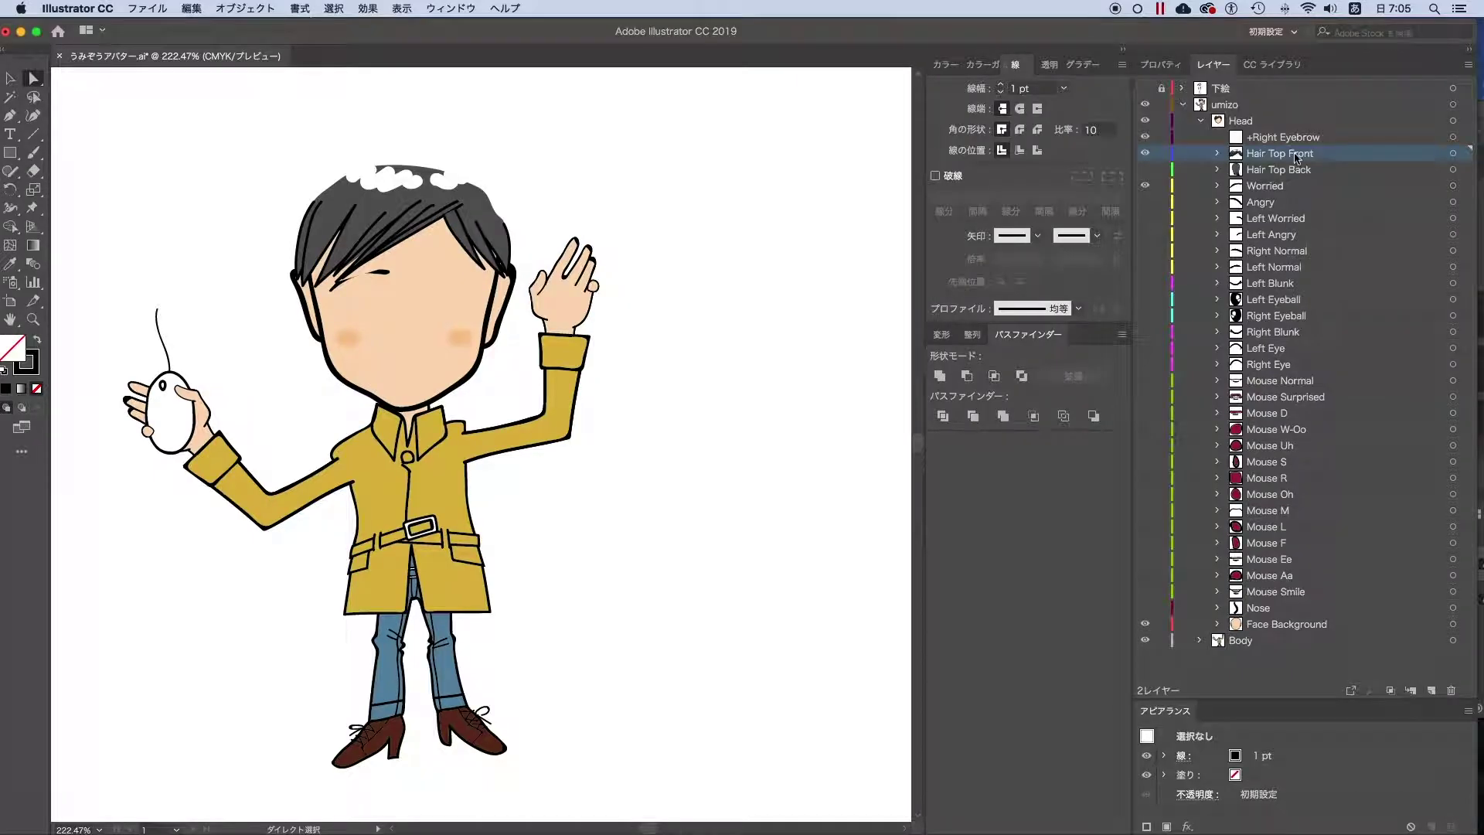
{"action": "left_click", "coordinate": [901, 513]}
{"action": "left_click_drag", "start_coordinate": [1288, 420], "coordinate": [1286, 614]}
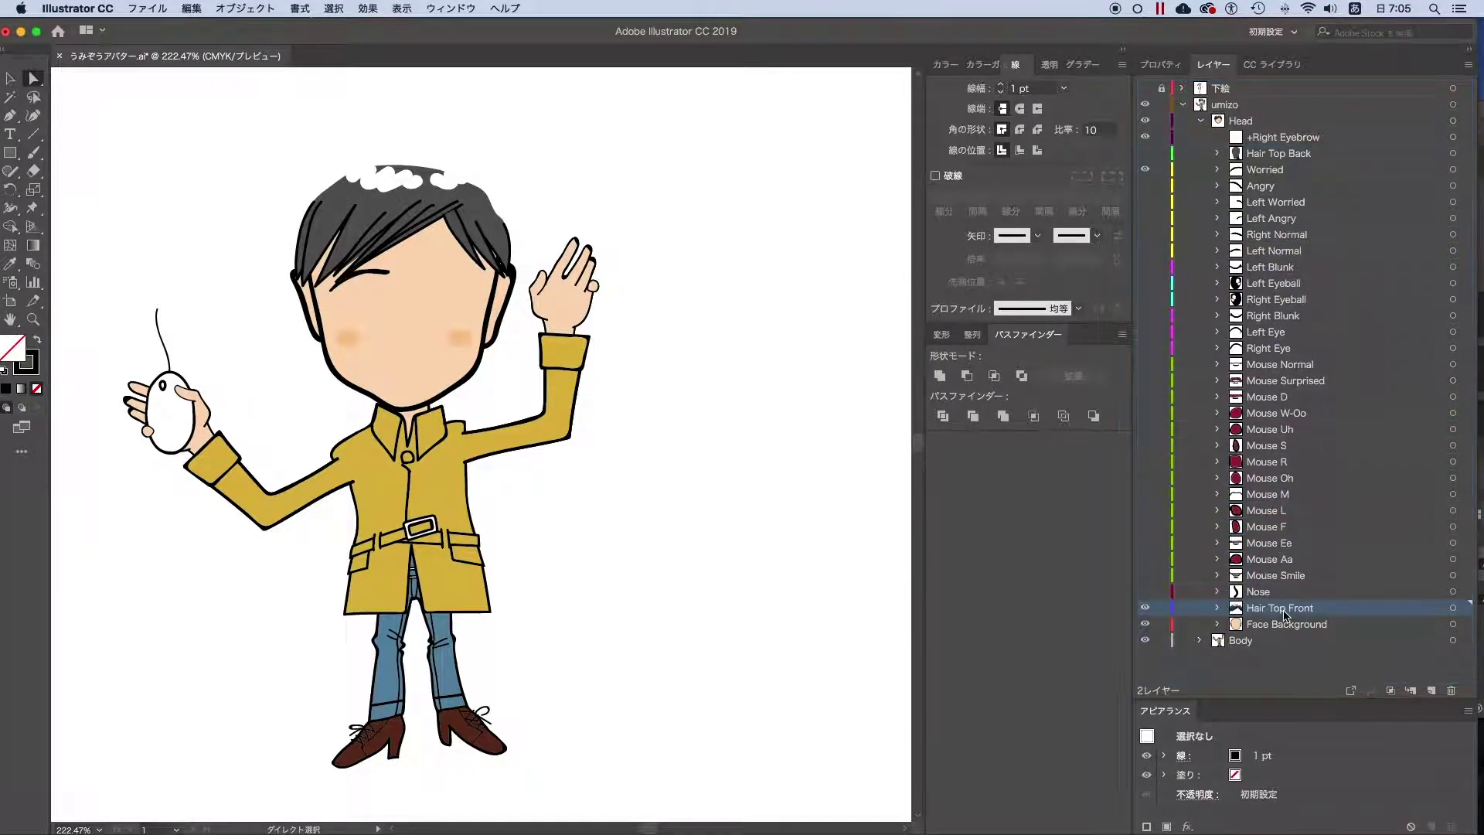
{"action": "left_click", "coordinate": [1341, 140]}
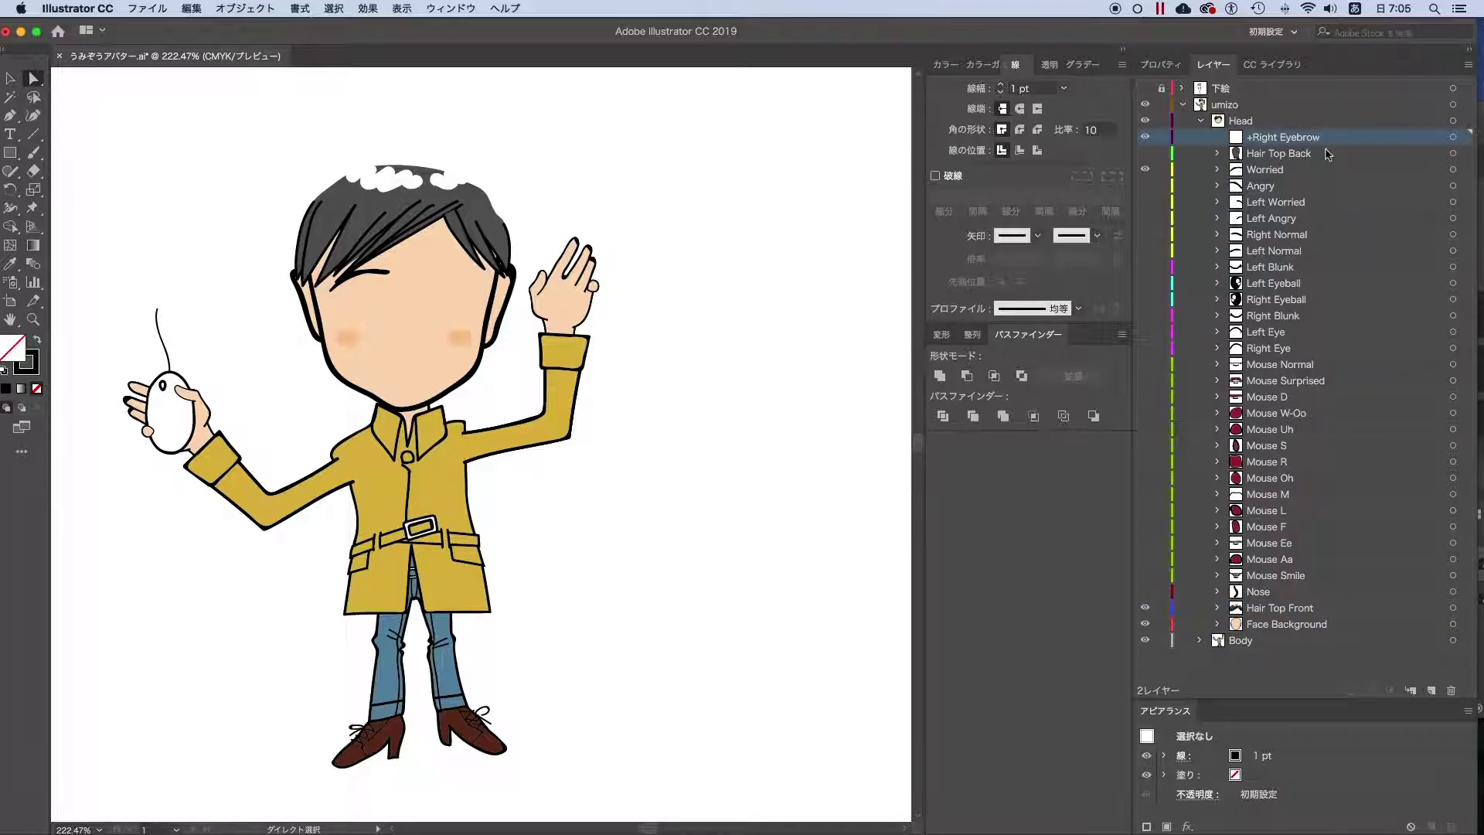
{"action": "left_click_drag", "start_coordinate": [1307, 154], "coordinate": [1268, 683]}
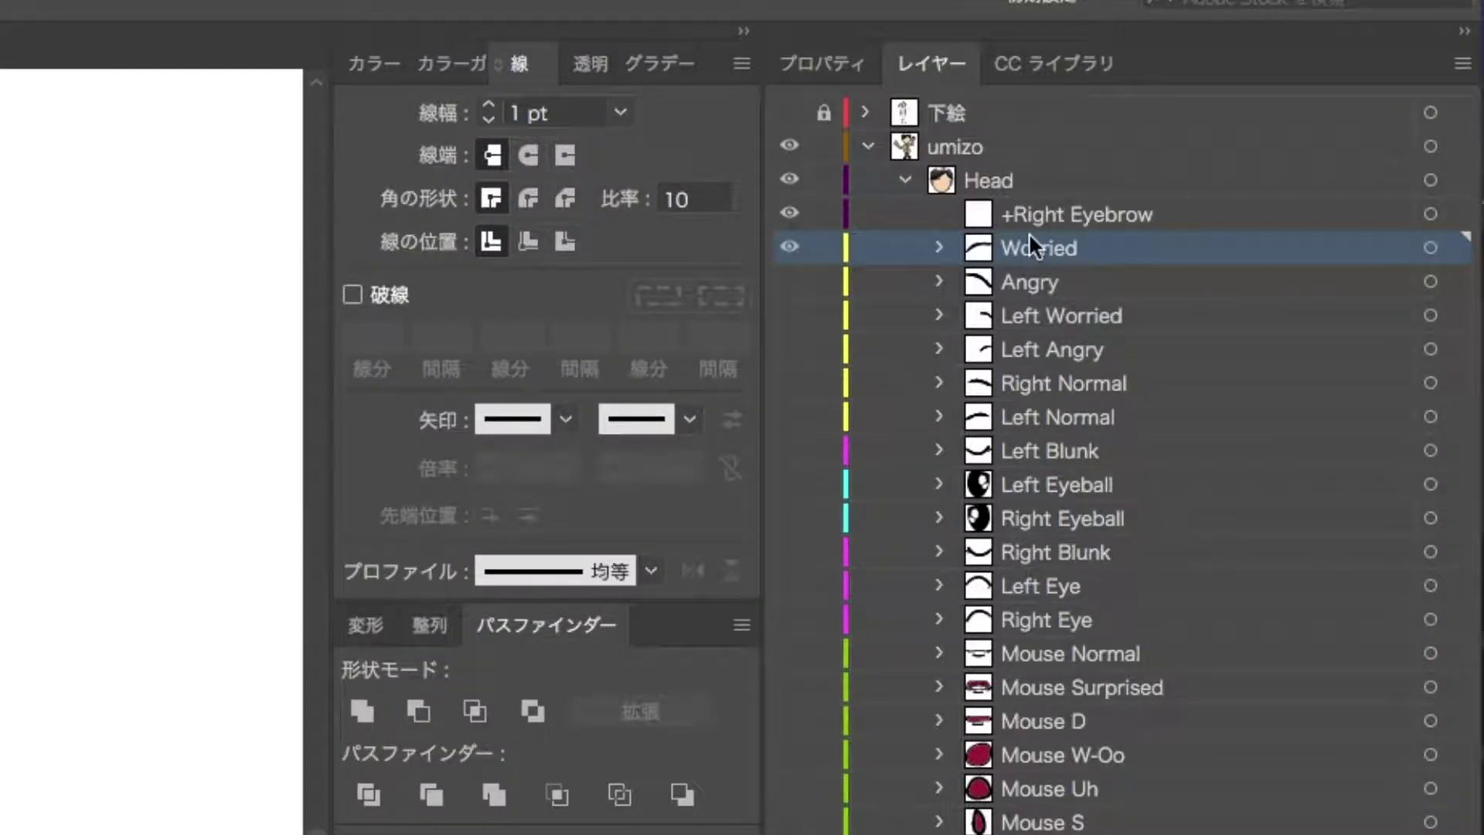
Move the Worried, Angry and Right Normal layers into +Right Eyebrow
{"action": "left_click", "coordinate": [1047, 216]}
{"action": "left_click_drag", "start_coordinate": [1047, 216], "coordinate": [1046, 209]}
{"action": "left_click_drag", "start_coordinate": [1036, 286], "coordinate": [1098, 235]}
{"action": "left_click_drag", "start_coordinate": [1077, 384], "coordinate": [944, 214]}
{"action": "left_click", "coordinate": [805, 122]}
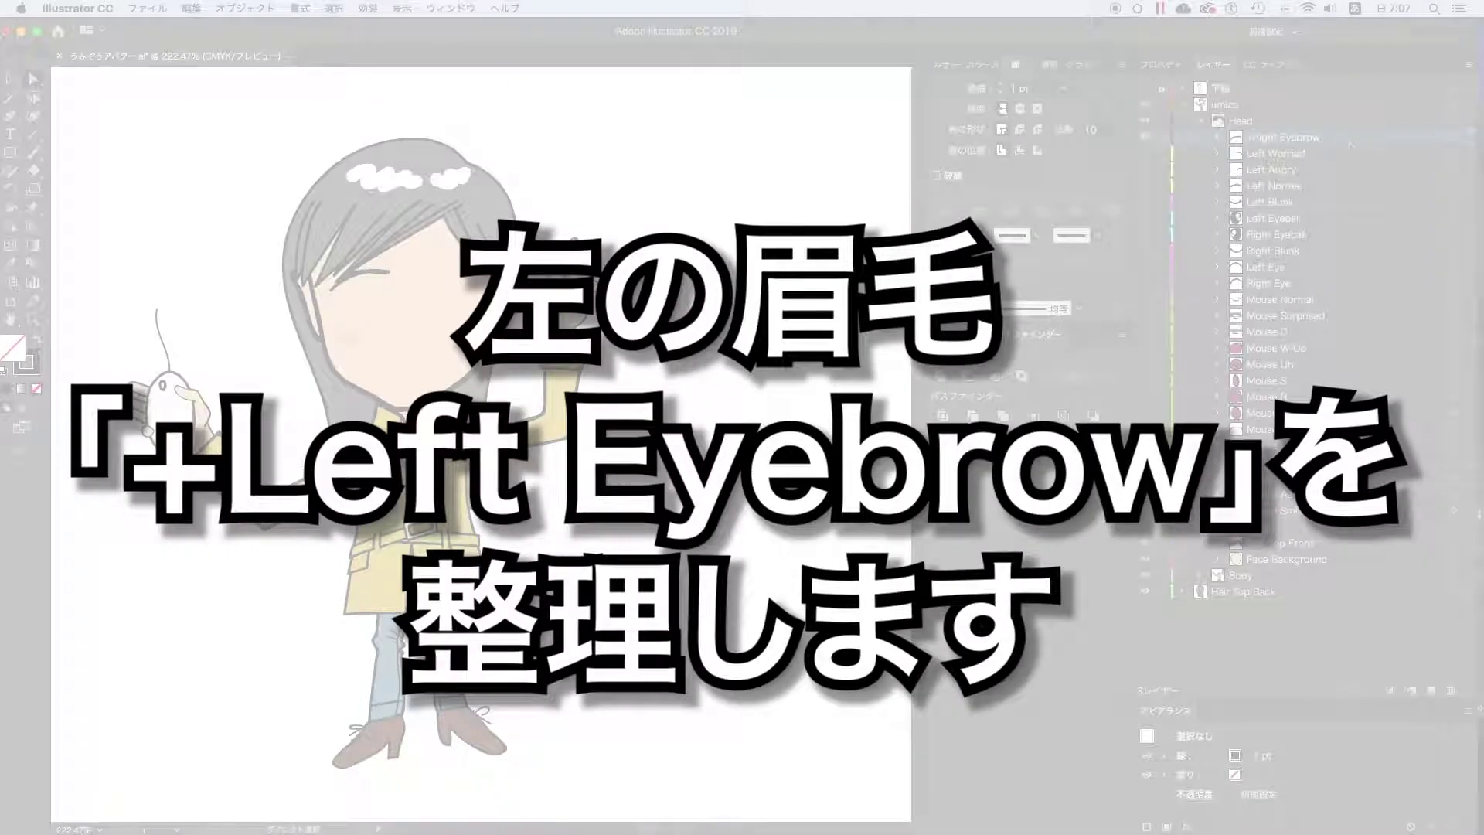
Create a sublayer named +Left Eyebrow inside Head
{"action": "left_click", "coordinate": [1468, 64]}
{"action": "left_click", "coordinate": [1306, 70]}
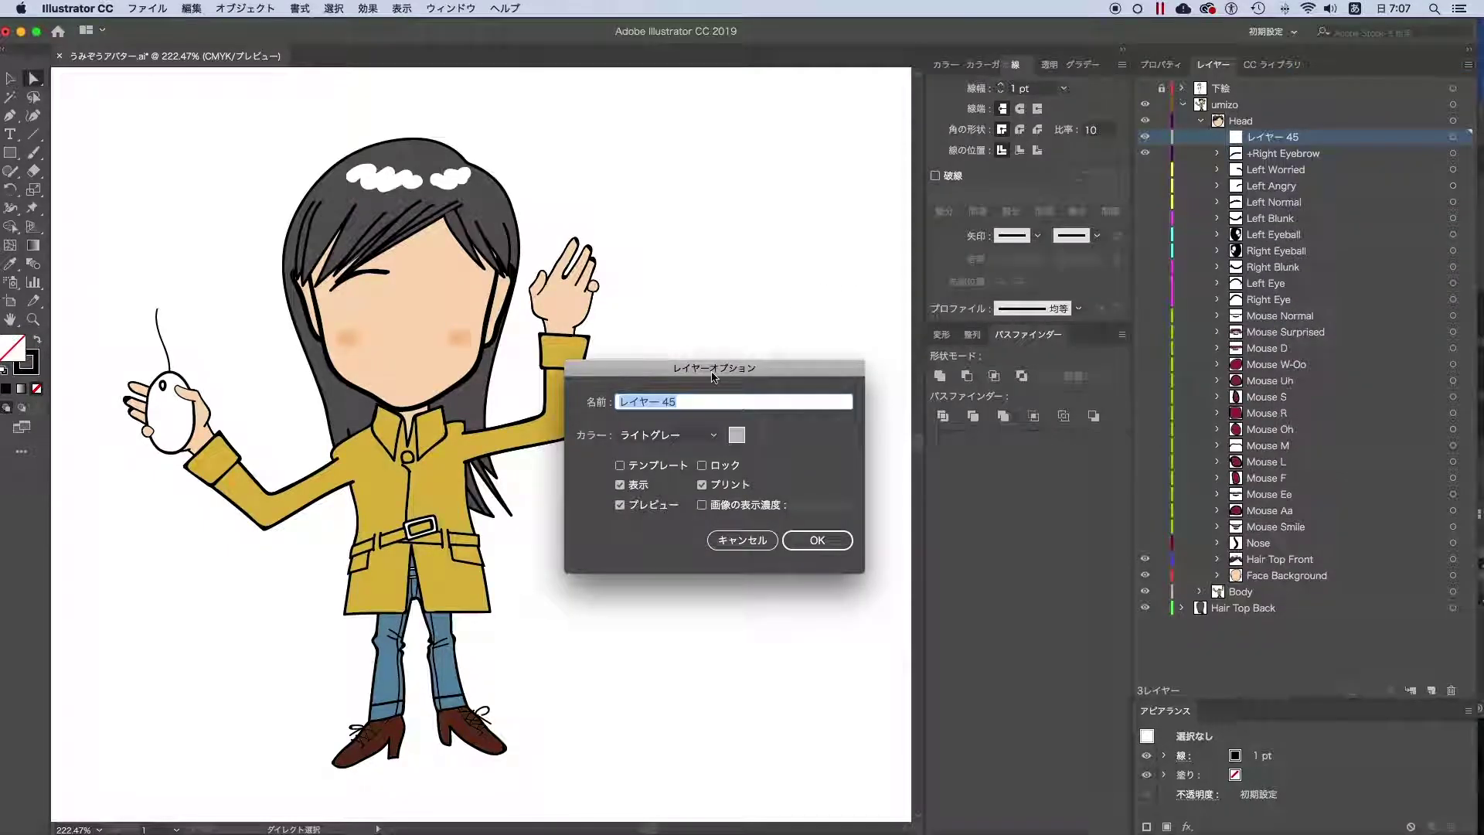
{"action": "type", "text": "+Left Eyebrow"}
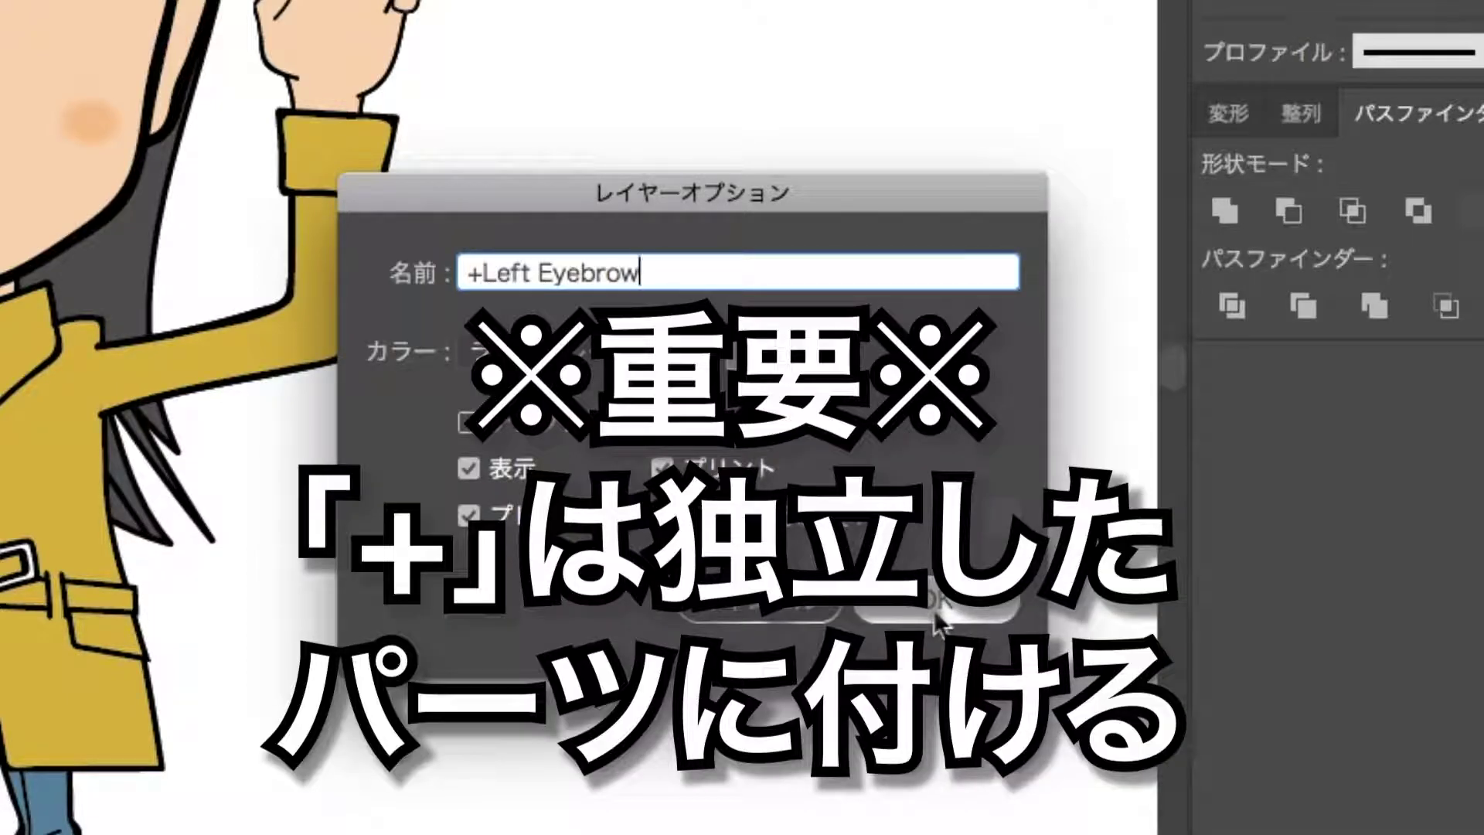
{"action": "left_click", "coordinate": [935, 611]}
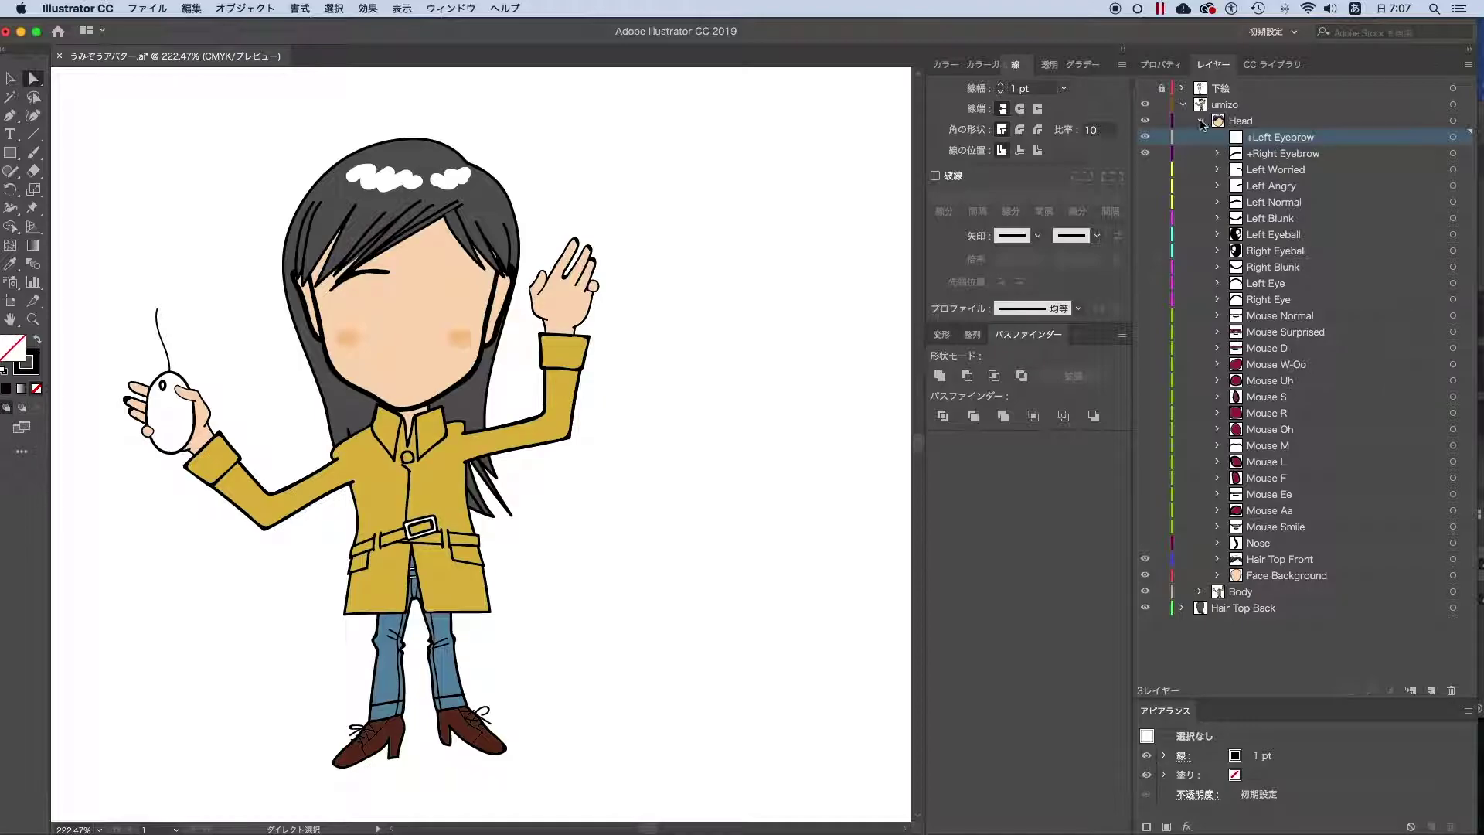
Move the Left Normal, Left Angry and Left Worried layers into +Left Eyebrow
{"action": "left_click", "coordinate": [1161, 191]}
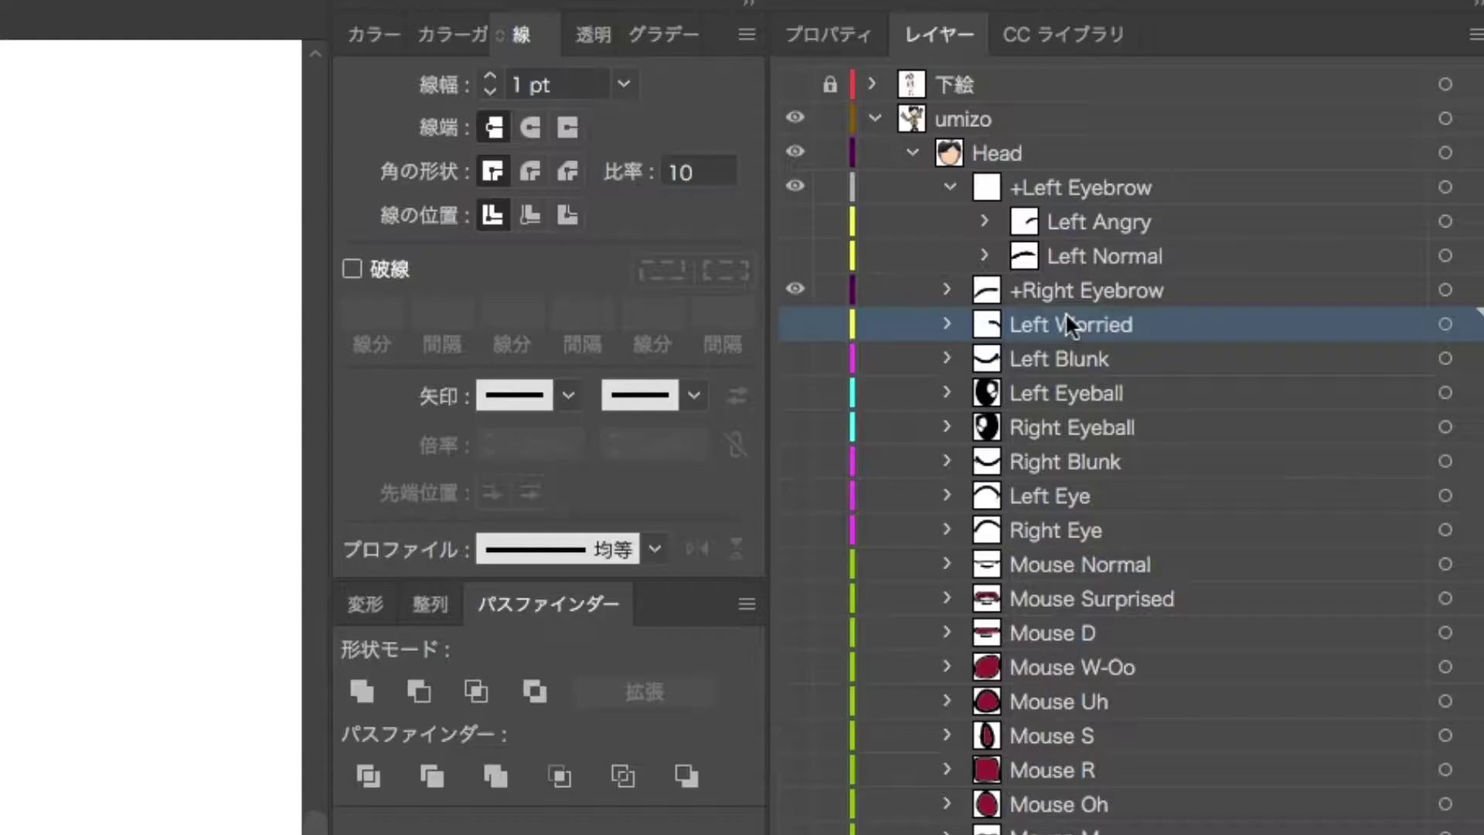
{"action": "left_click_drag", "start_coordinate": [1273, 201], "coordinate": [1275, 178]}
{"action": "left_click_drag", "start_coordinate": [1070, 275], "coordinate": [1077, 279]}
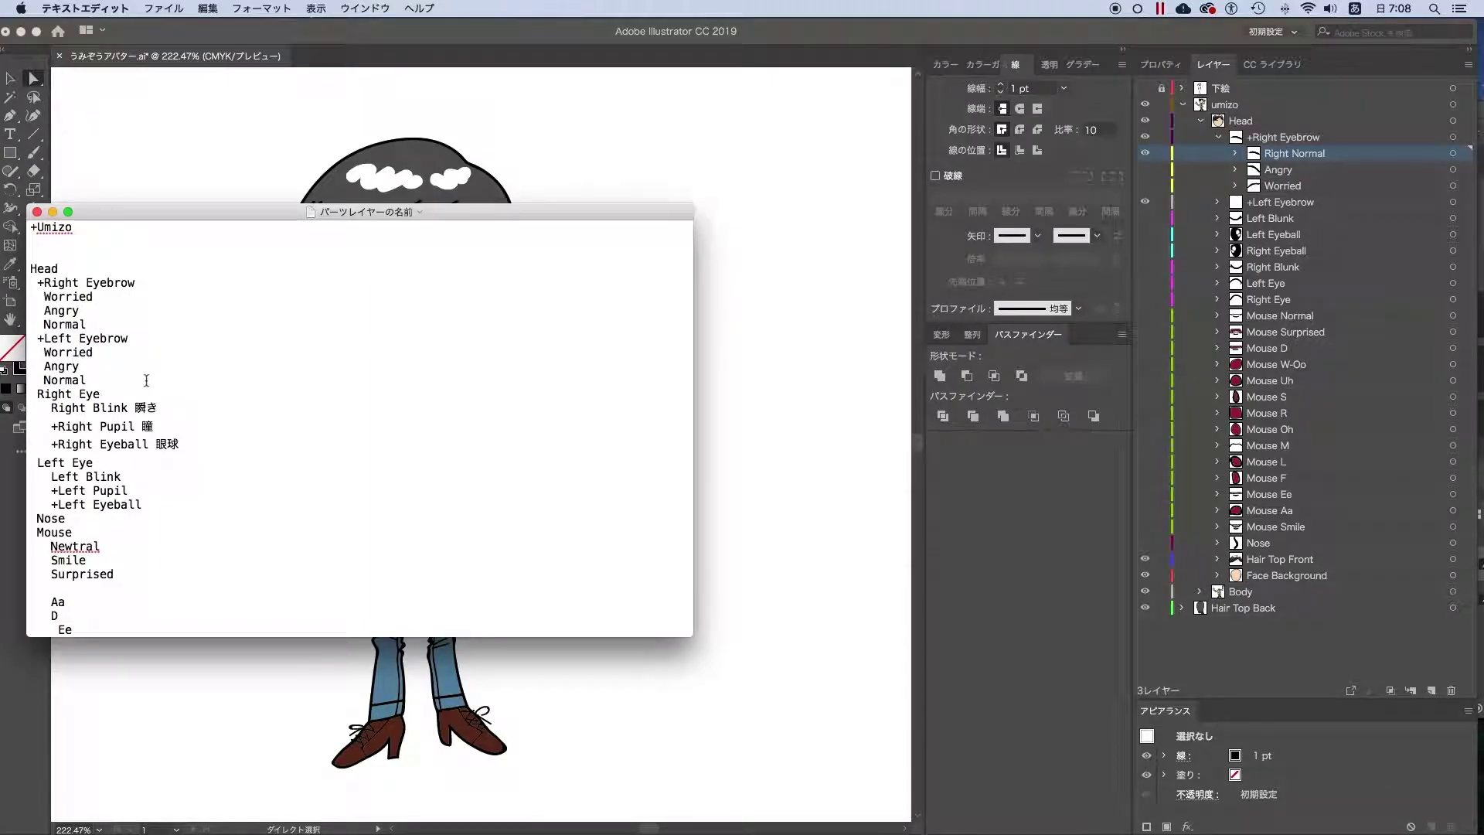
Copy the first entry under Mouse from the part-layer name list in TextEdit
{"action": "double_click", "coordinate": [75, 546]}
{"action": "key", "text": "super+c"}
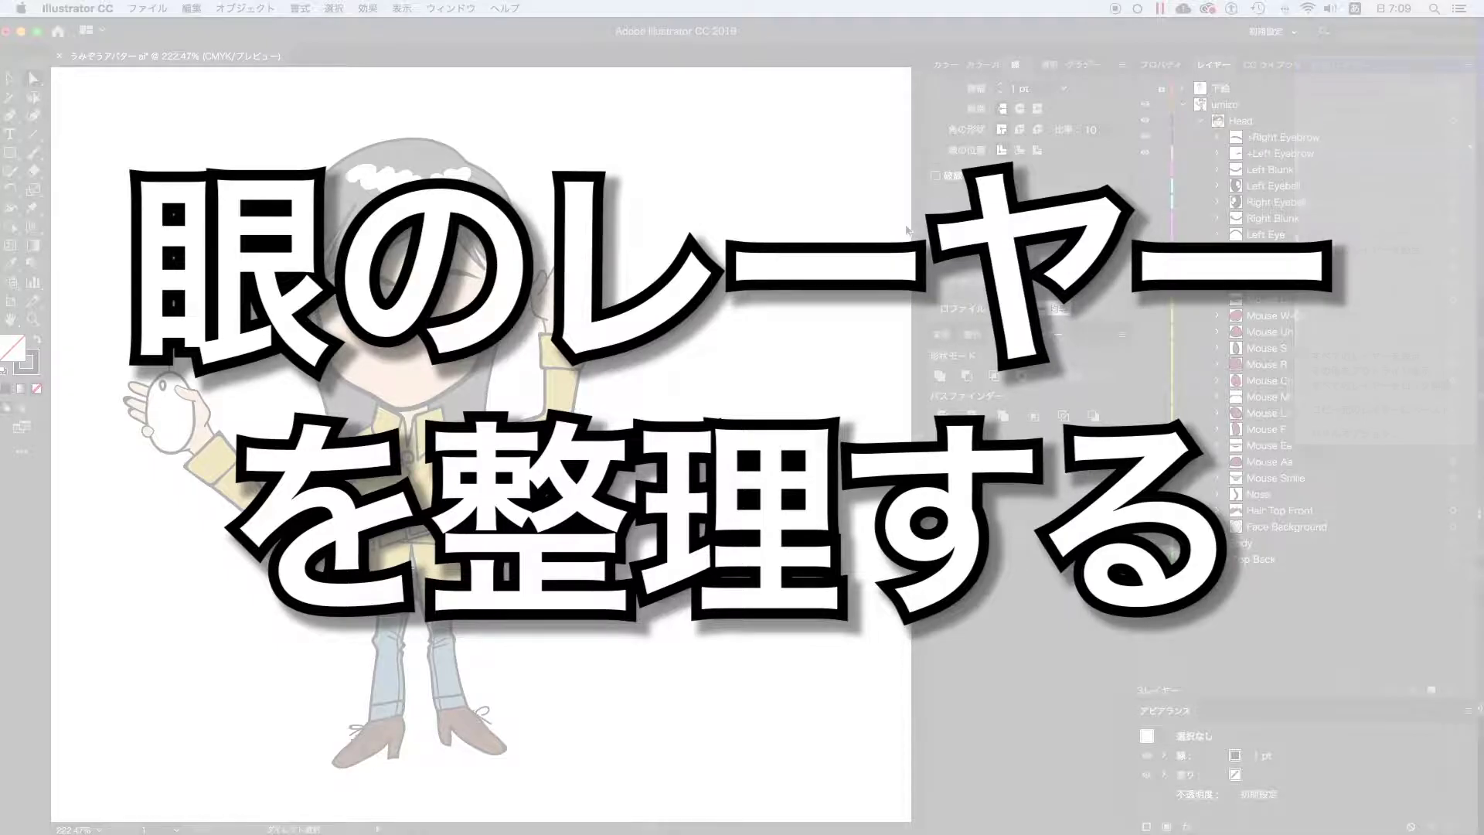
Create a layer named Right Eye inside Head and toggle the visibility of the Right Eyeball and Right Blunk layers
{"action": "double_click", "coordinate": [1306, 234]}
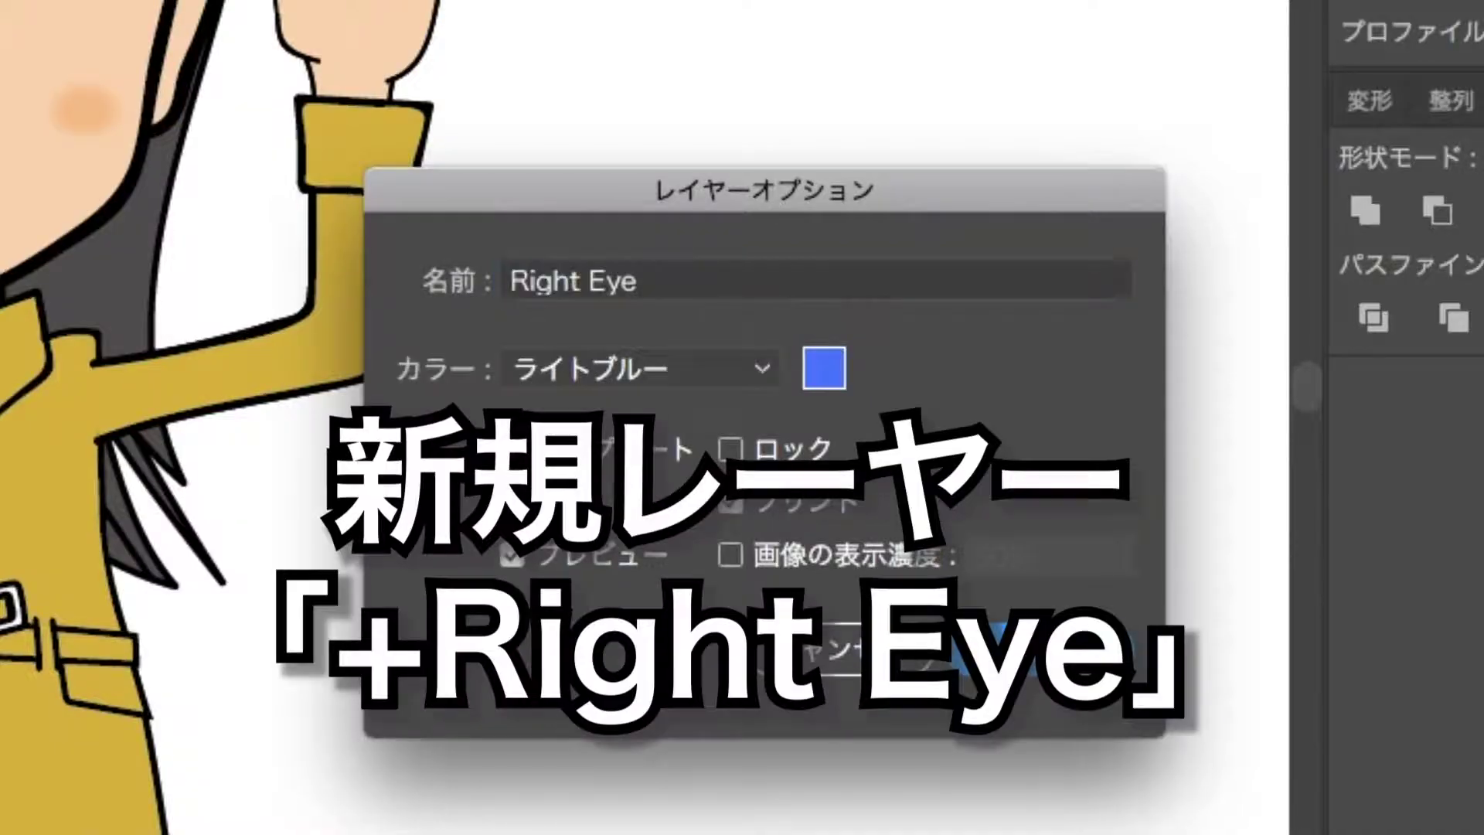
{"action": "left_click", "coordinate": [1020, 643]}
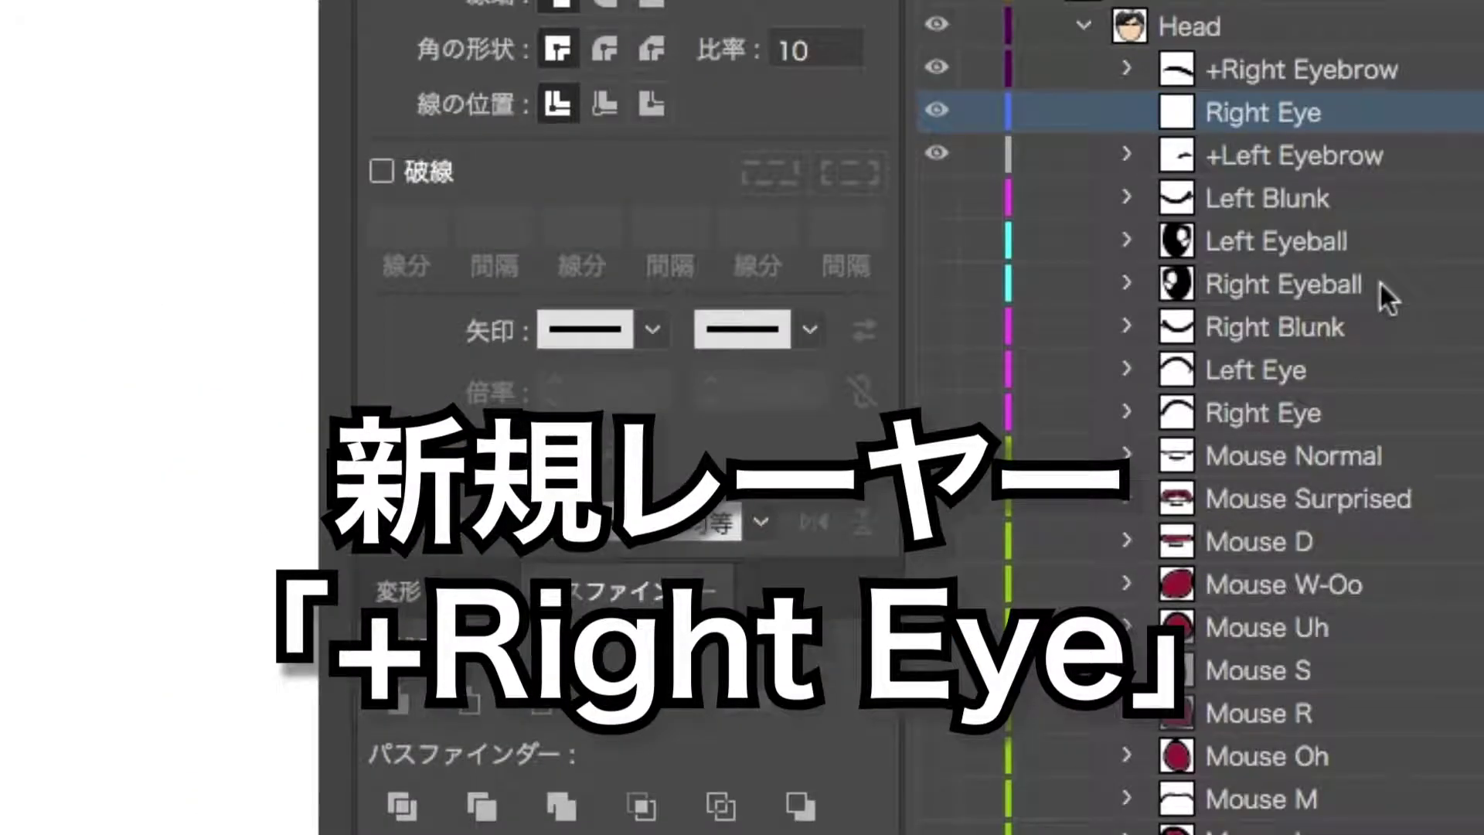
{"action": "left_click", "coordinate": [1314, 219]}
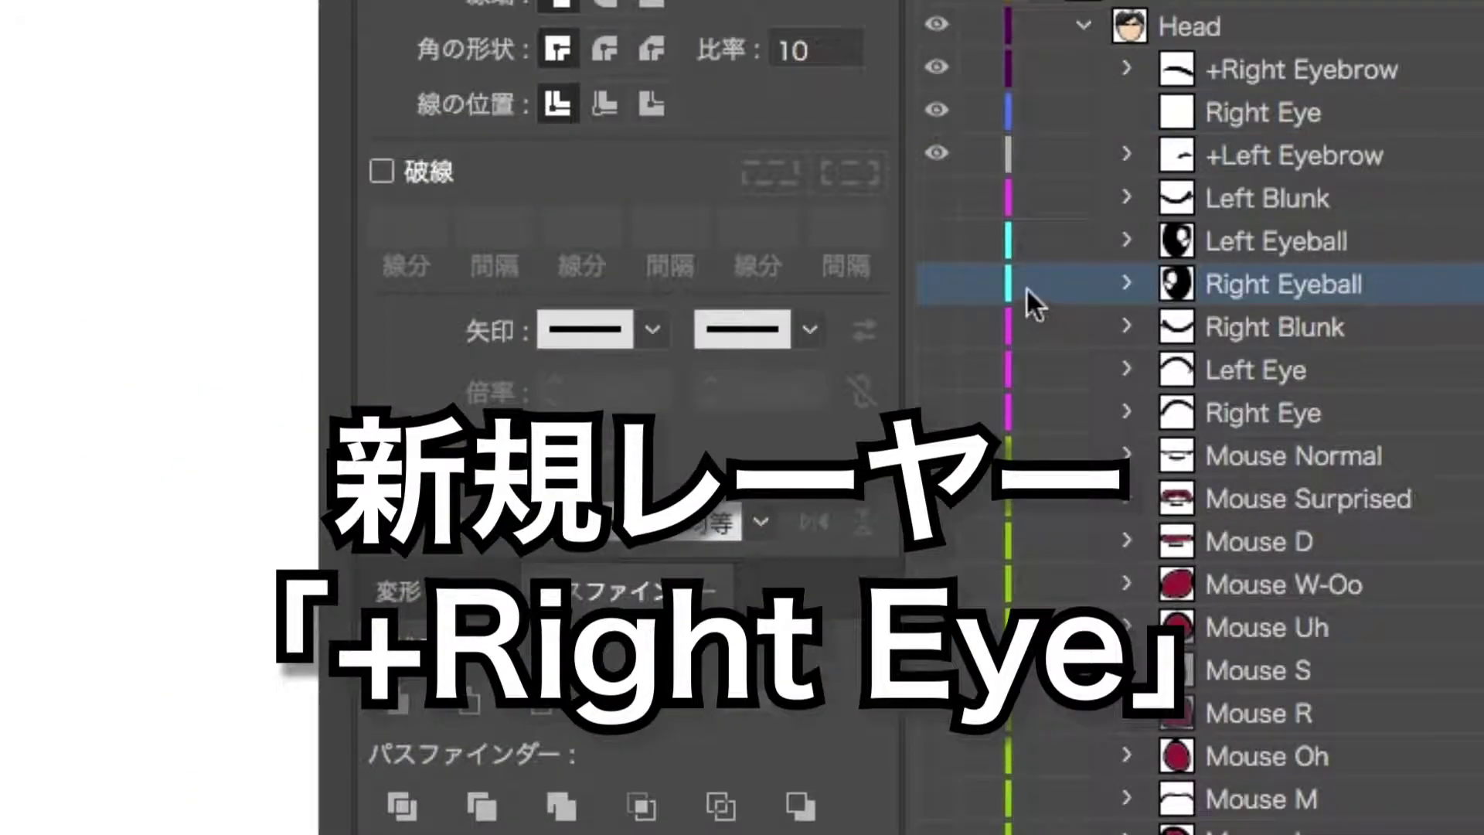
{"action": "left_click", "coordinate": [938, 284]}
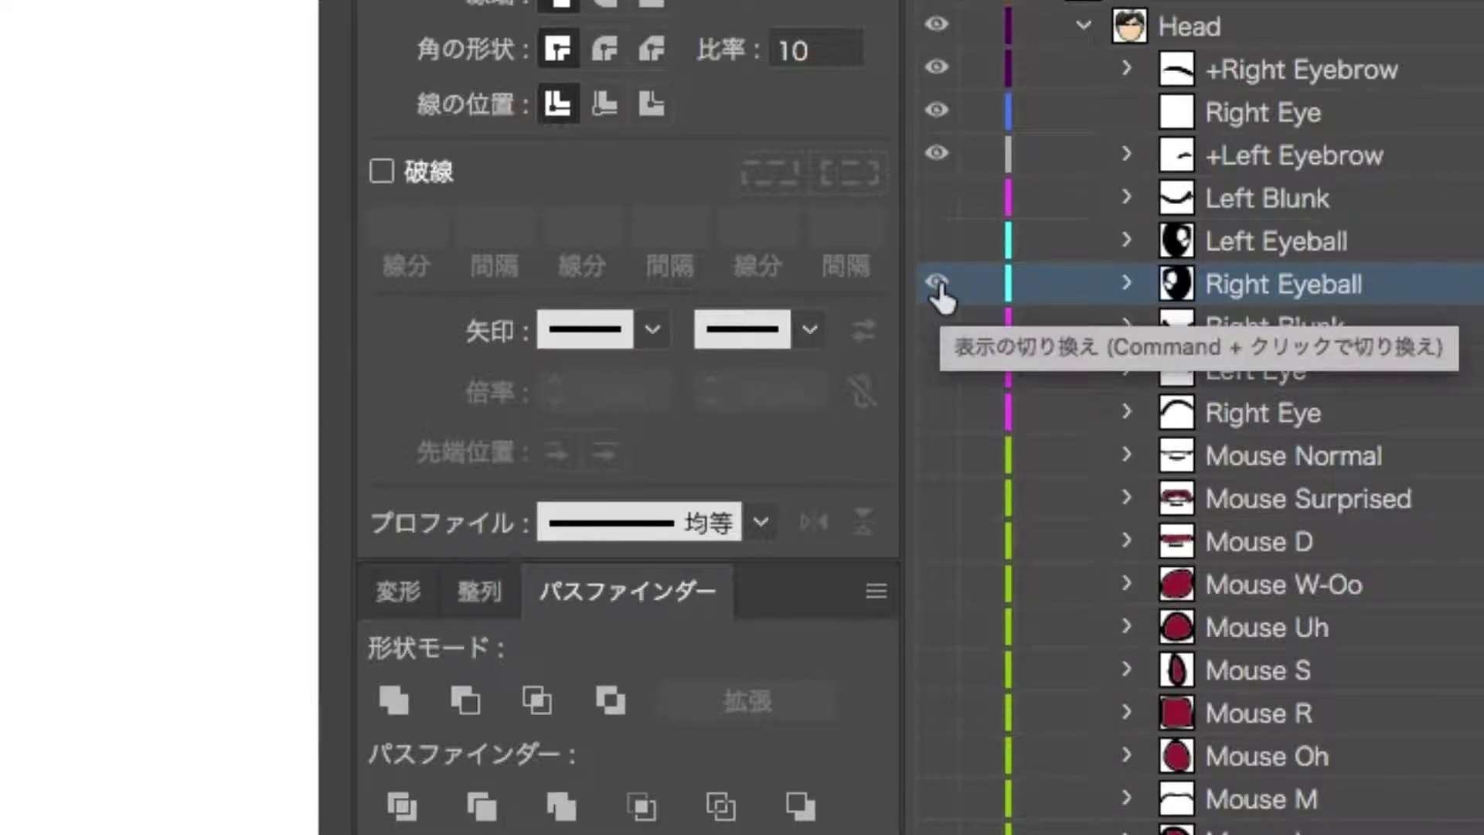
{"action": "left_click", "coordinate": [936, 327]}
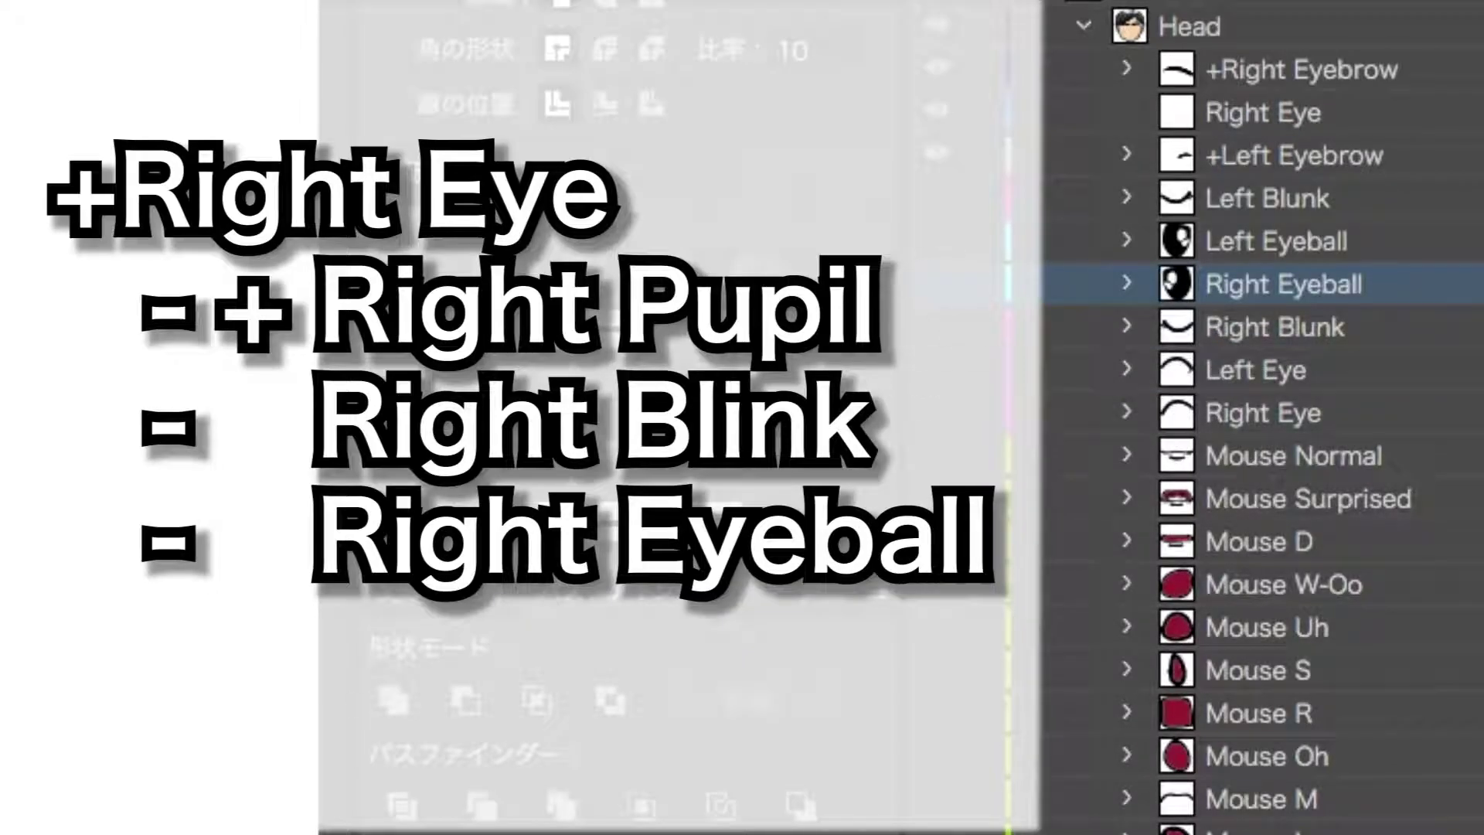
Correct the name of the Right Blunk layer to Right Blink
{"action": "double_click", "coordinate": [1352, 333]}
{"action": "left_click", "coordinate": [1287, 332]}
{"action": "double_click", "coordinate": [1286, 333]}
{"action": "type", "text": "Blink"}
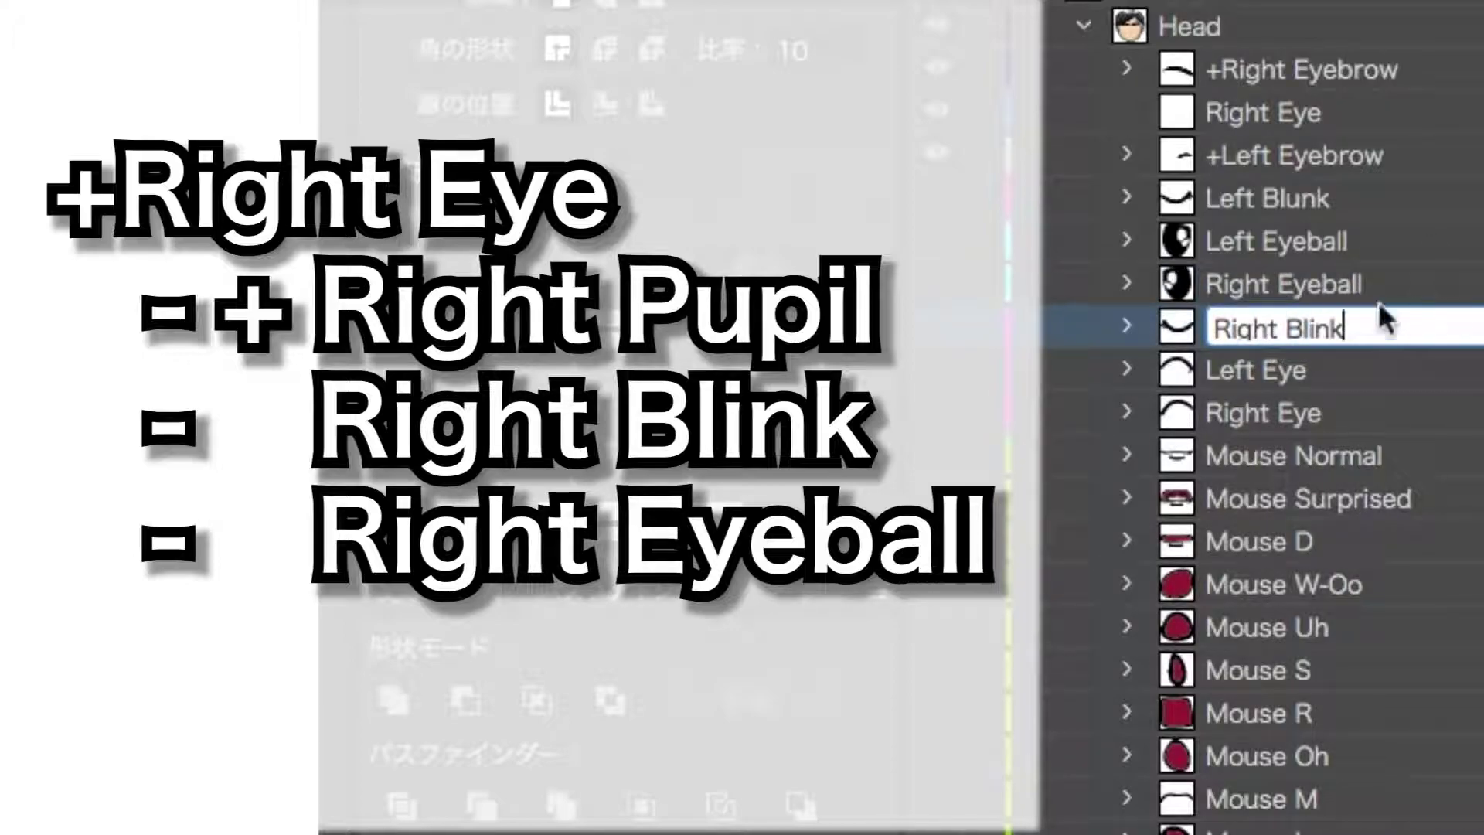
Show the original Right Eye part and move it, Right Blink and Right Eyeball into the new Right Eye layer
{"action": "left_click", "coordinate": [958, 426]}
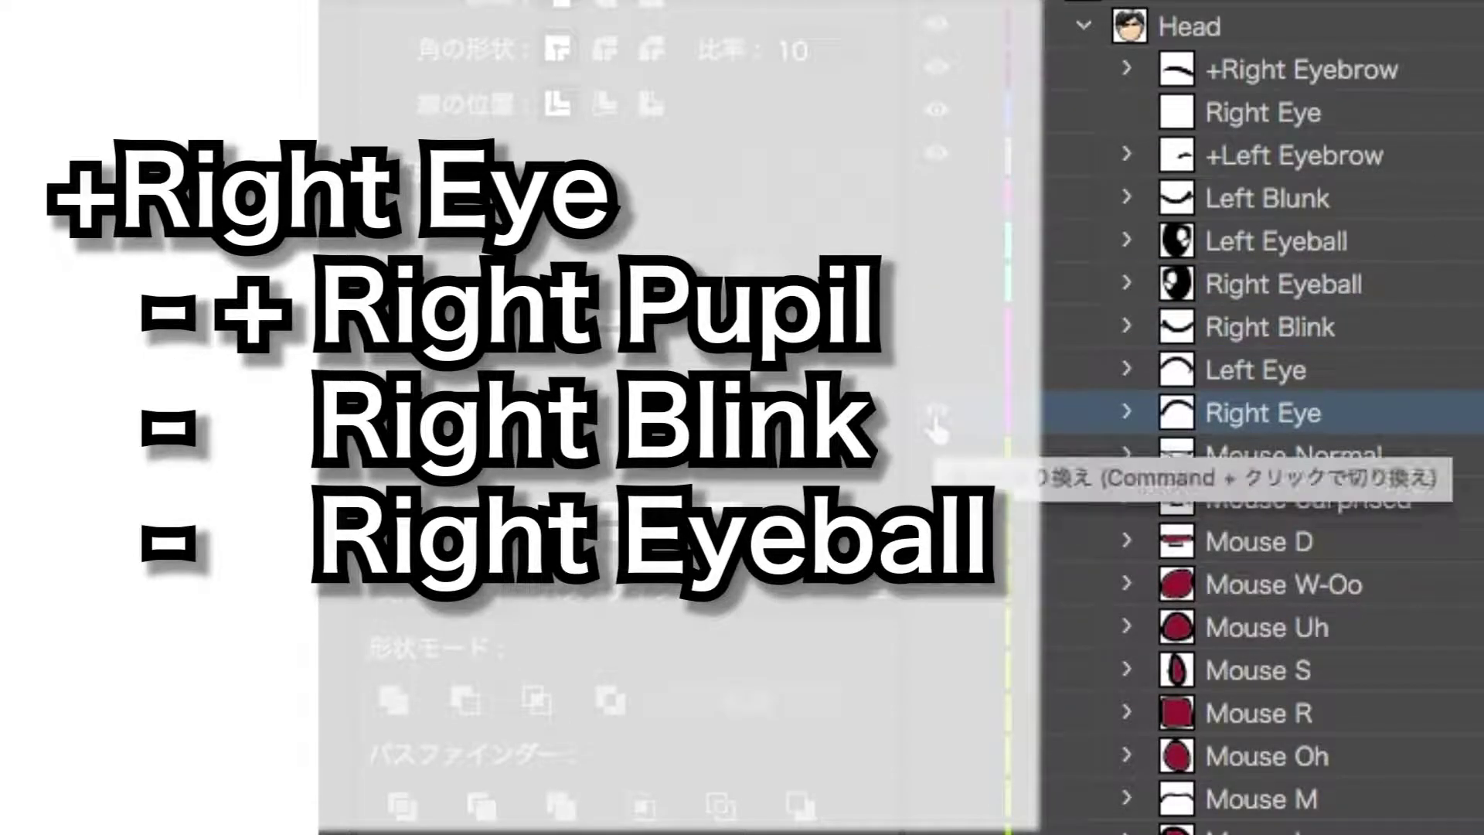
{"action": "left_click", "coordinate": [1260, 412]}
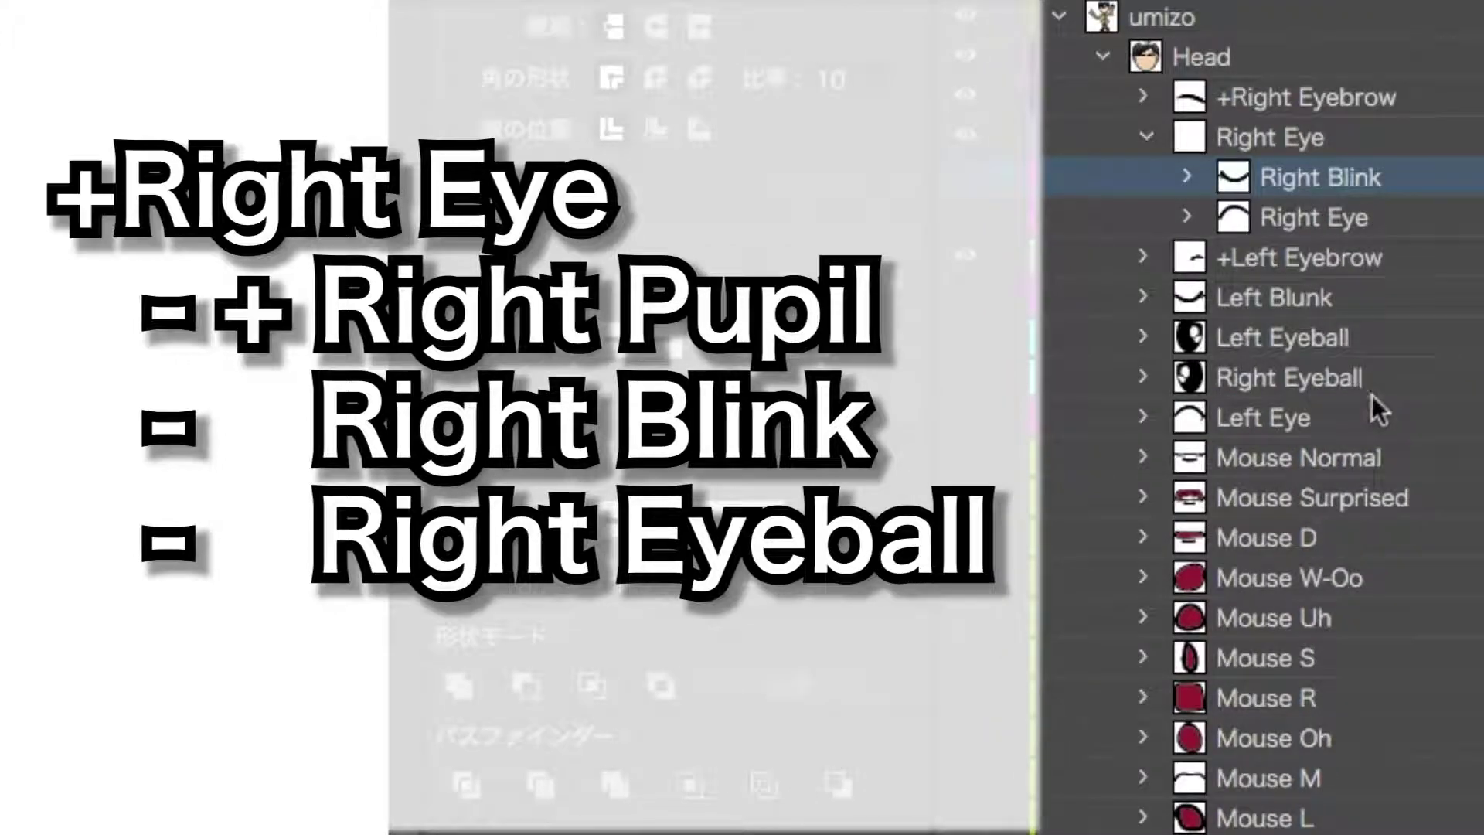
{"action": "left_click_drag", "start_coordinate": [1340, 377], "coordinate": [1276, 149]}
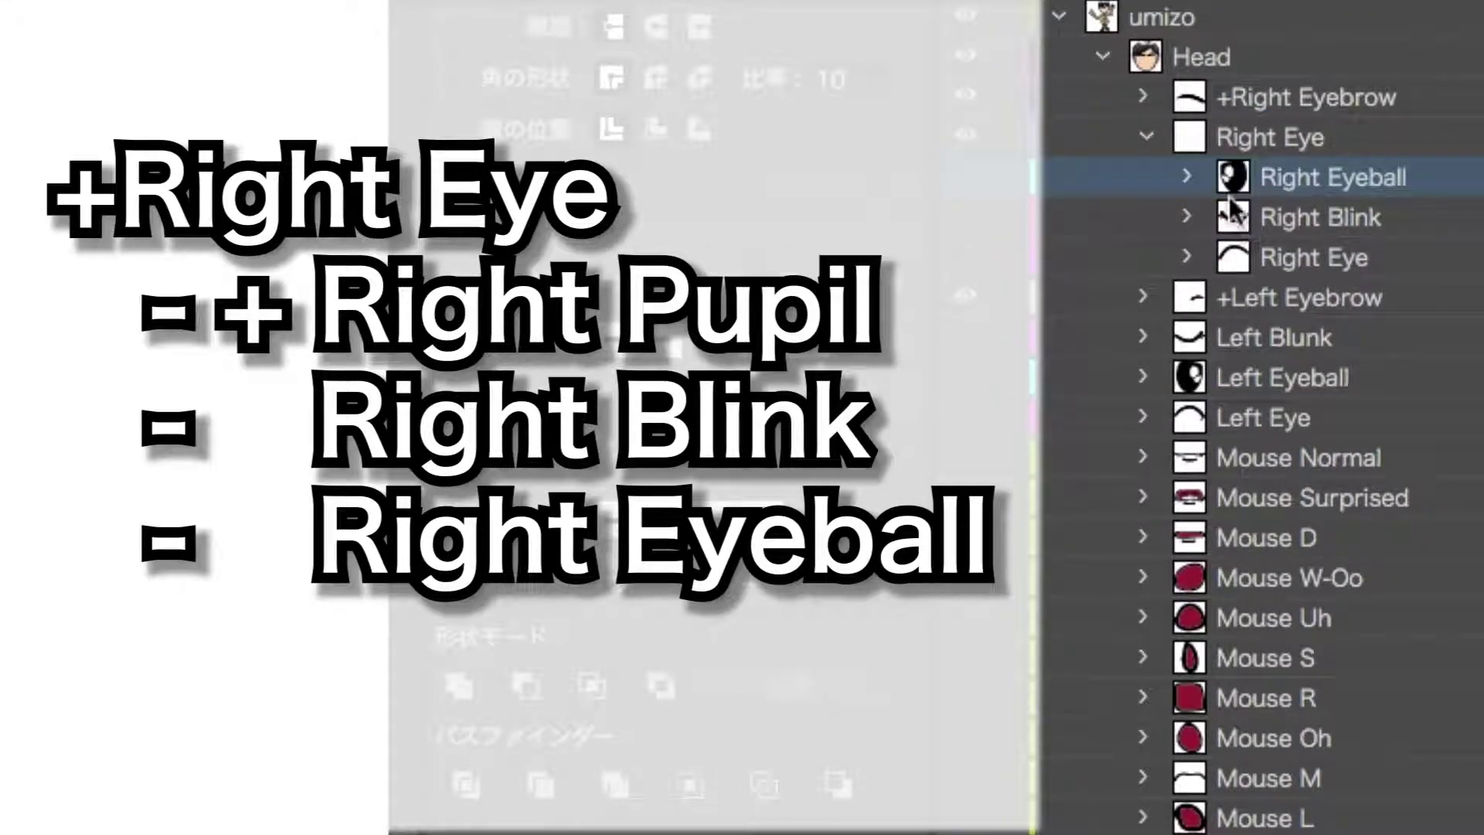
{"action": "left_click", "coordinate": [1146, 137]}
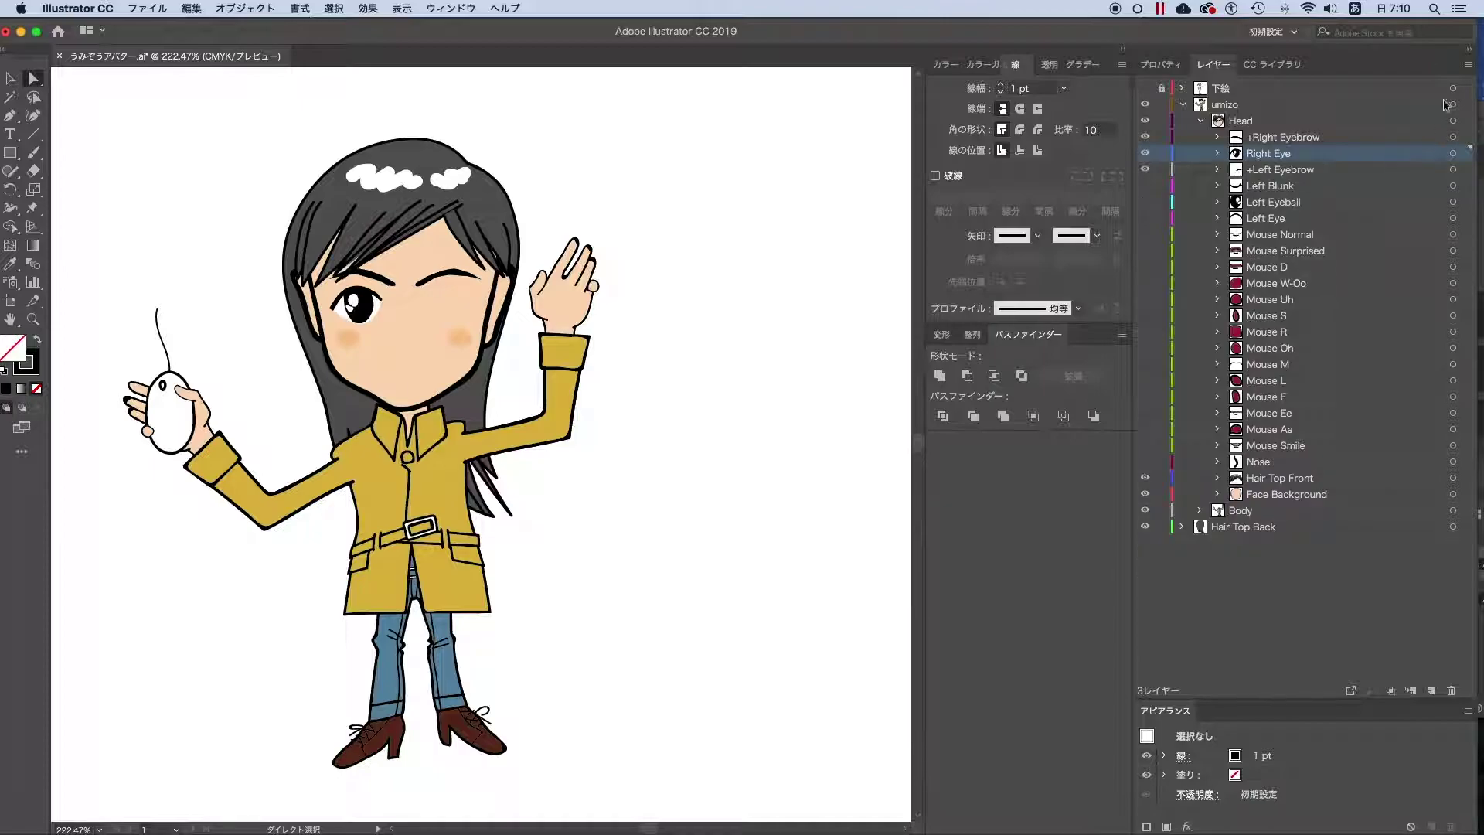
Group the left eye parts in a new Left Eye layer inside Head and move Nose directly below it
{"action": "left_click", "coordinate": [1467, 65]}
{"action": "left_click", "coordinate": [1428, 67]}
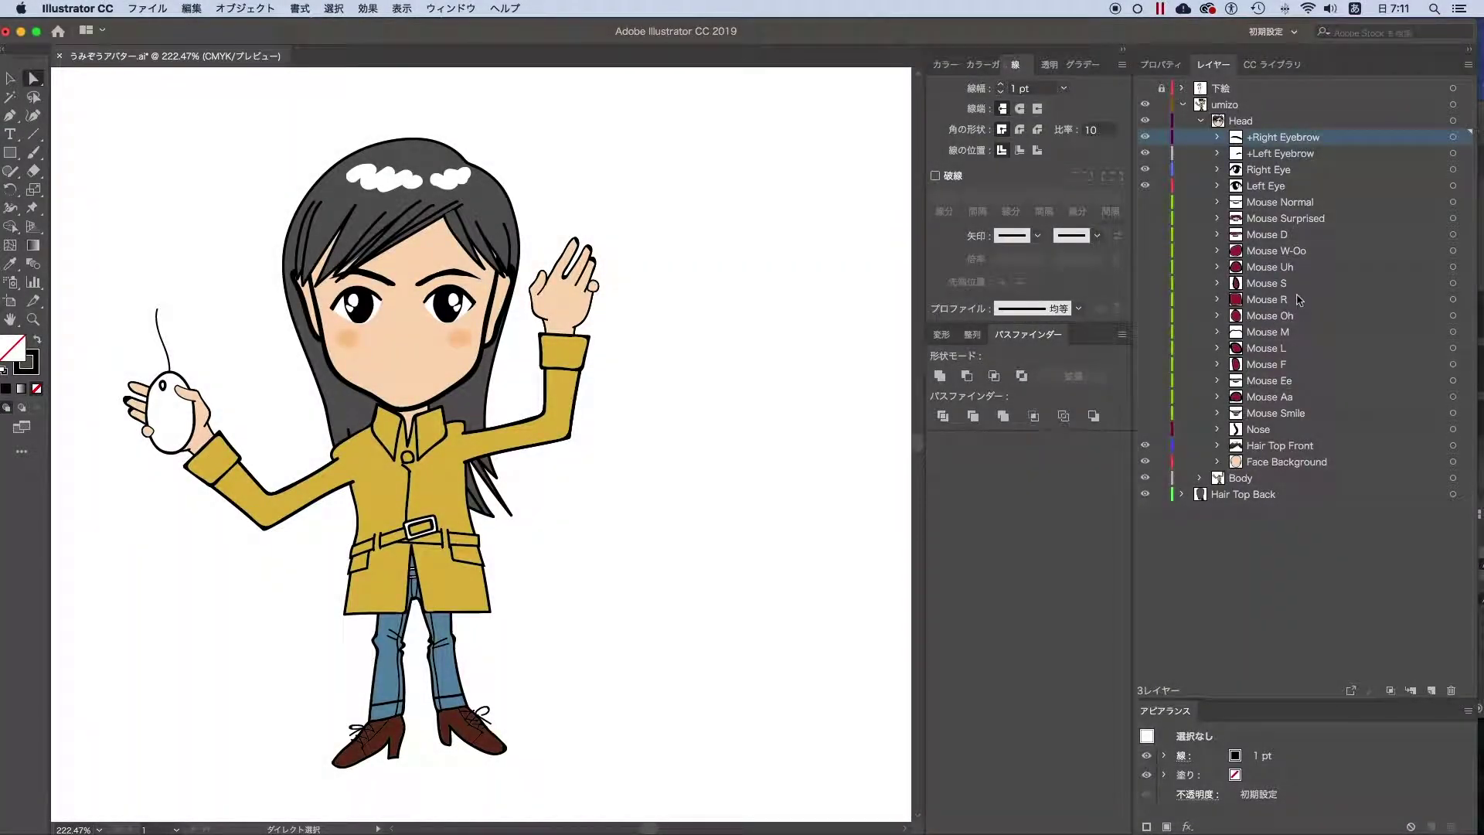
{"action": "left_click_drag", "start_coordinate": [1280, 430], "coordinate": [1280, 201]}
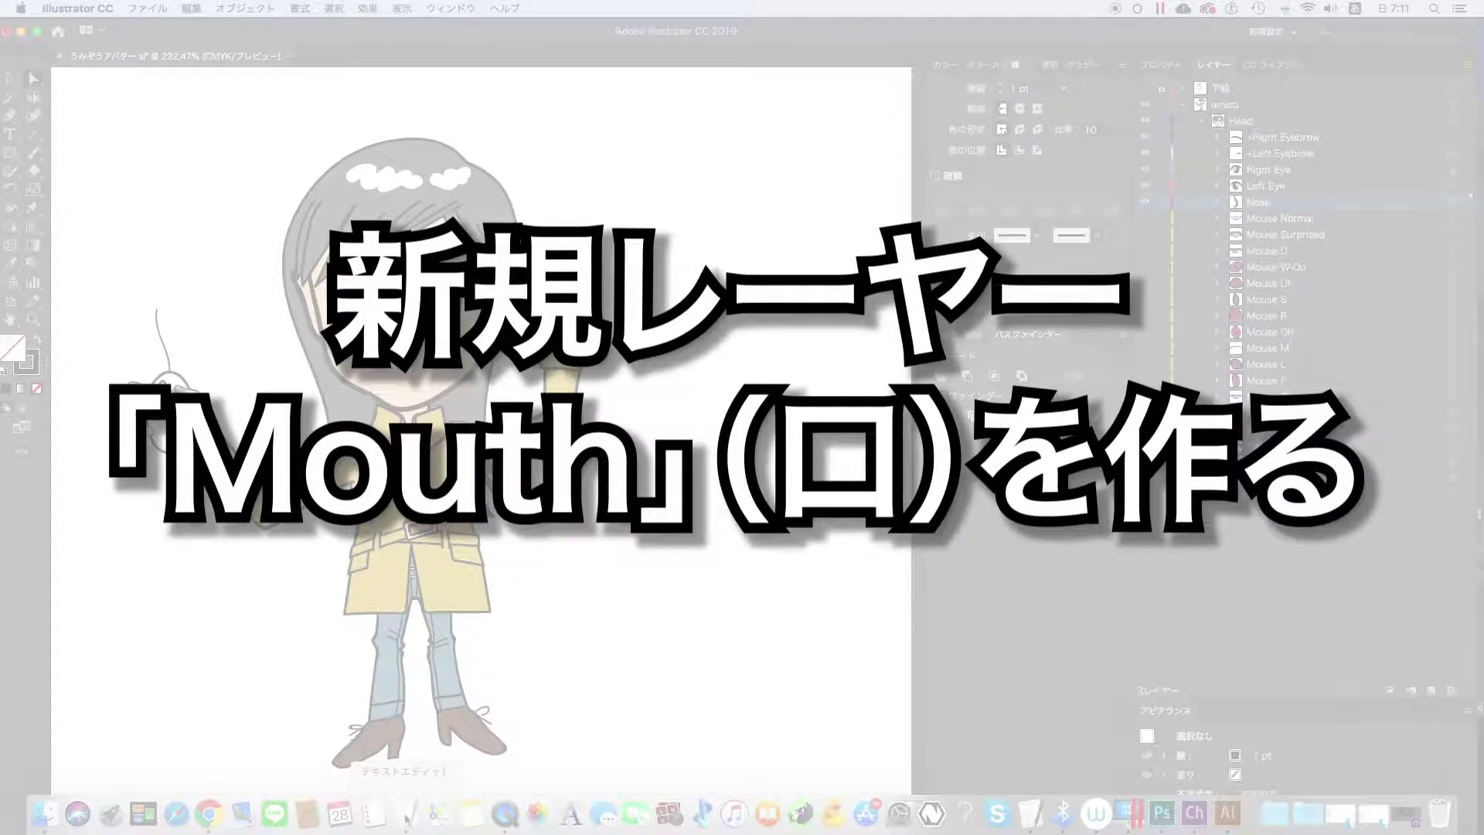
Create a layer named Mouse and place it inside Head directly below Nose
{"action": "left_click", "coordinate": [405, 821]}
{"action": "left_click", "coordinate": [1467, 65]}
{"action": "left_click", "coordinate": [1467, 64]}
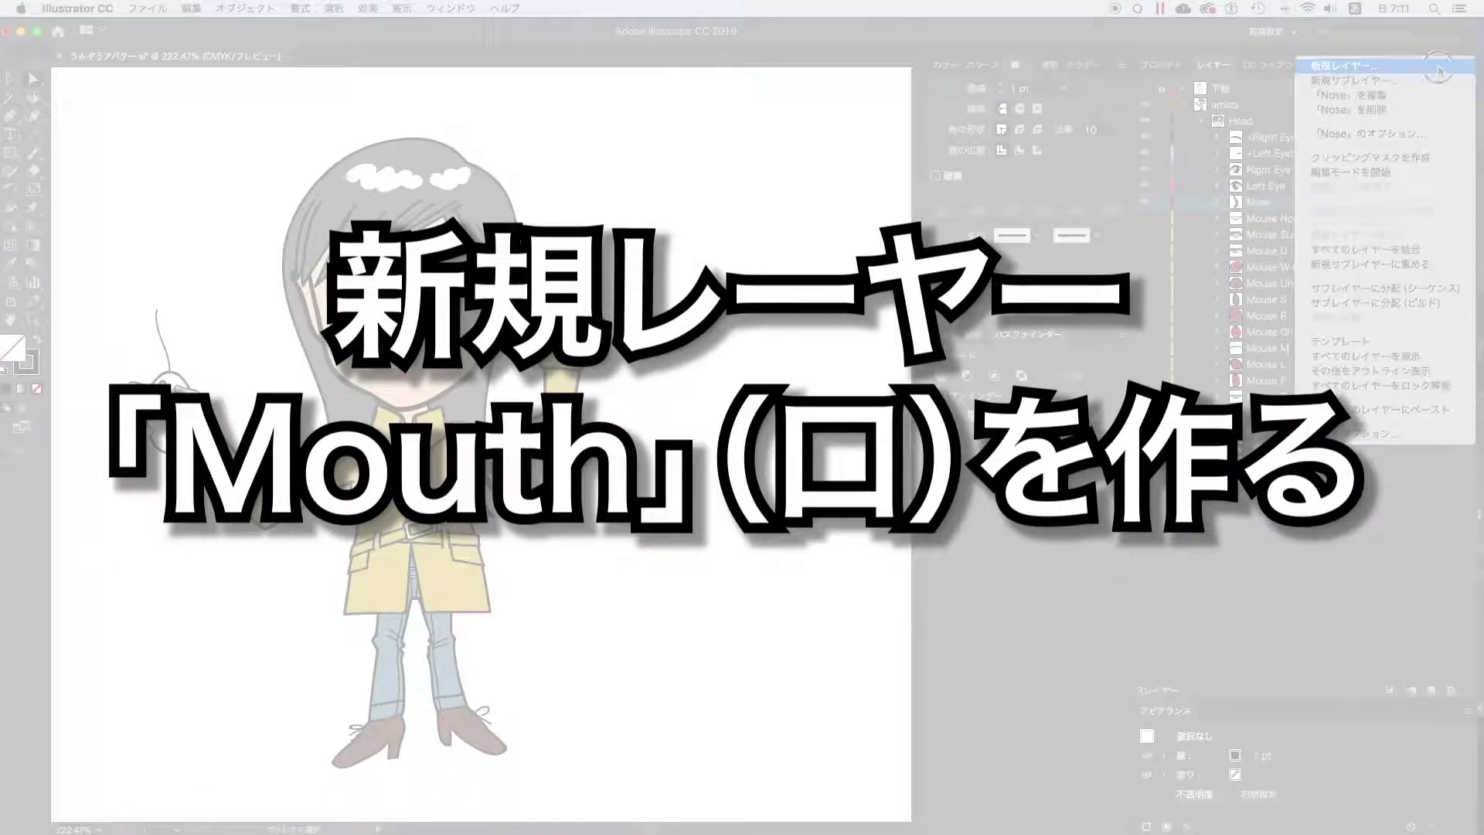
{"action": "left_click", "coordinate": [1326, 77]}
{"action": "type", "text": "Mouse"}
{"action": "key", "text": "Return"}
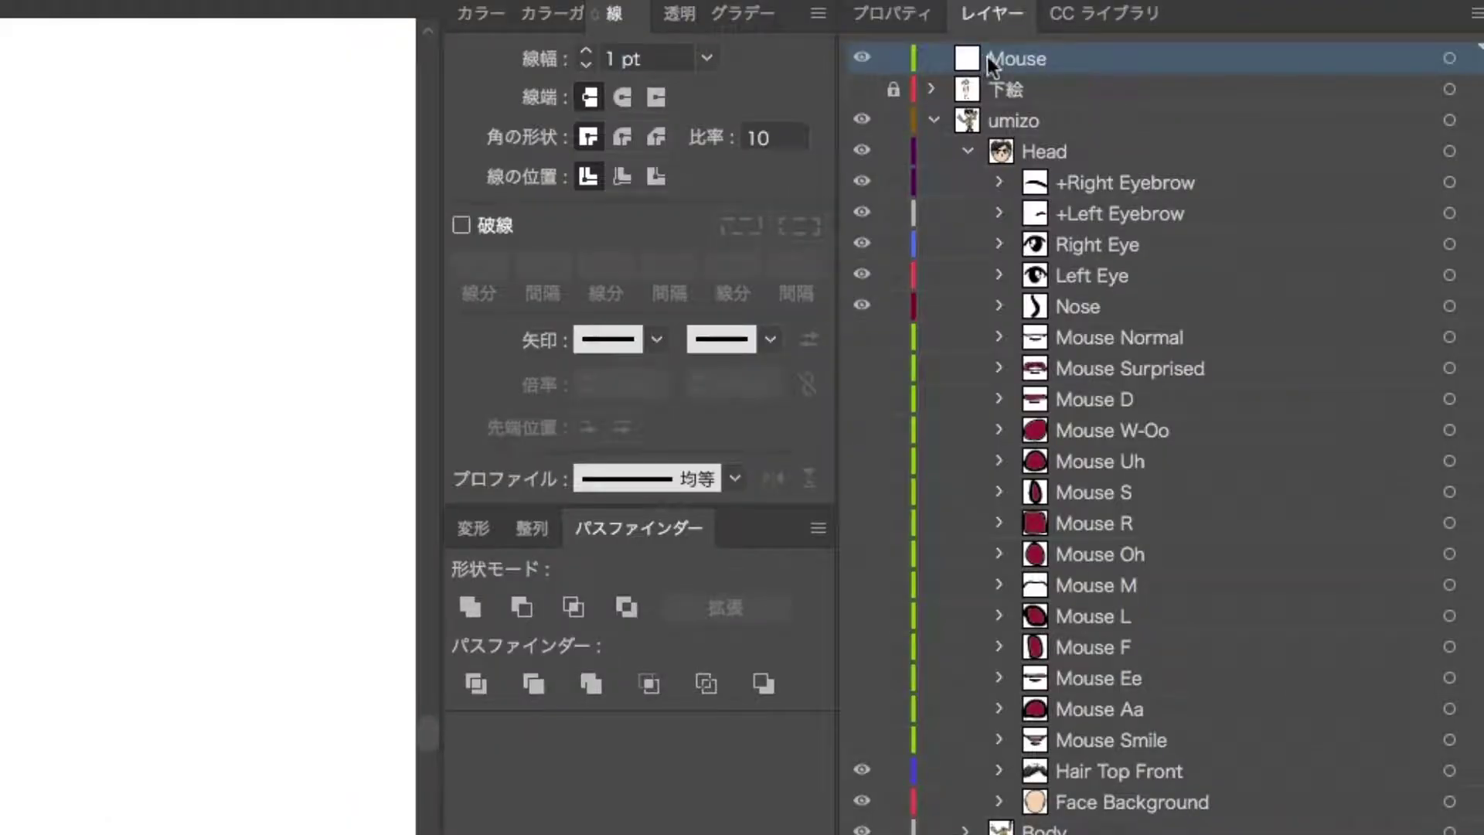
{"action": "left_click_drag", "start_coordinate": [1066, 62], "coordinate": [1120, 313]}
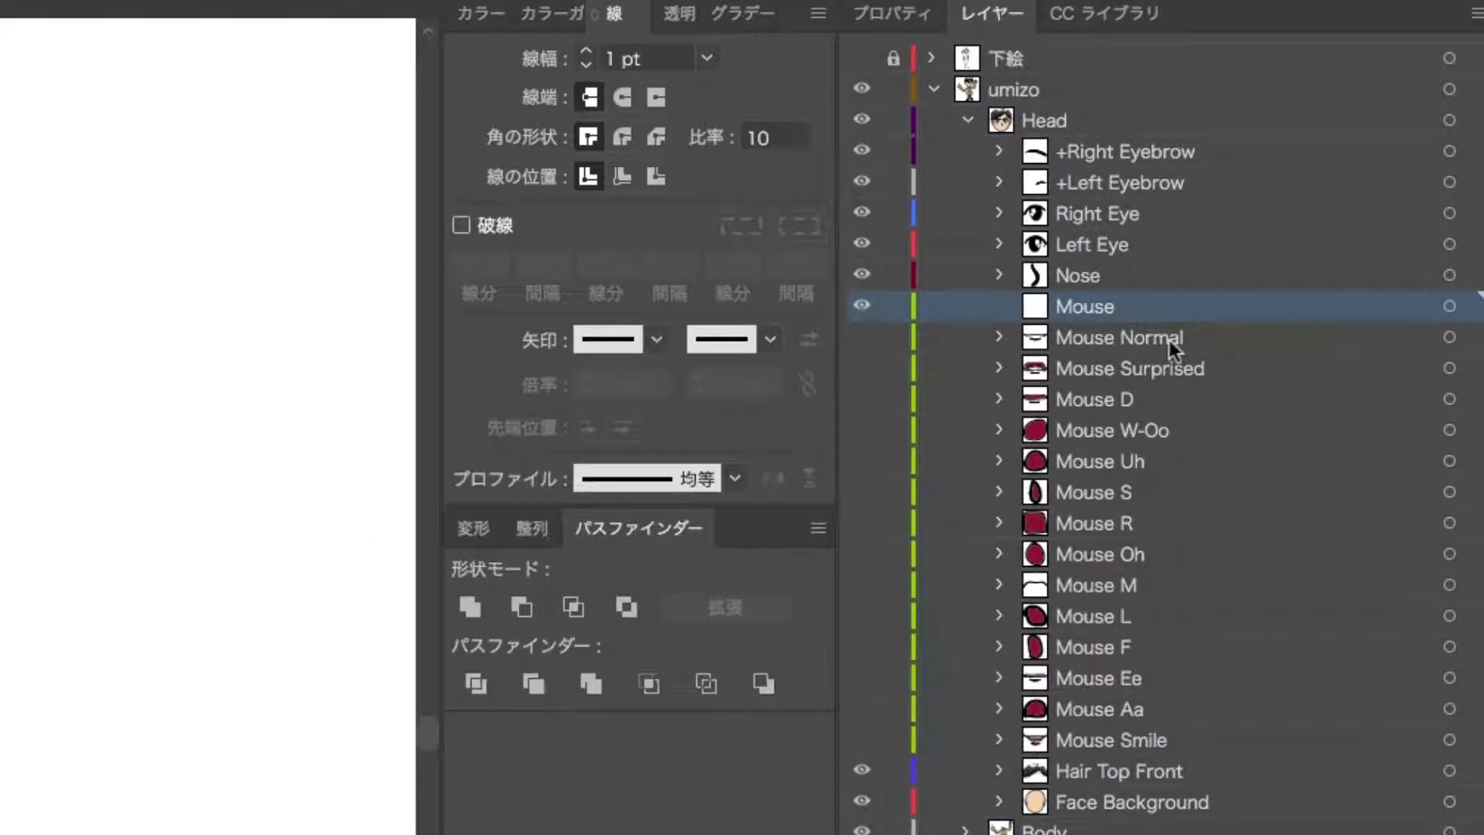
Move all mouth shape layers from Mouse Normal through Mouse Smile into the Mouse layer and collapse it
{"action": "left_click", "coordinate": [1171, 340]}
{"action": "left_click", "coordinate": [1136, 727], "text": "shift"}
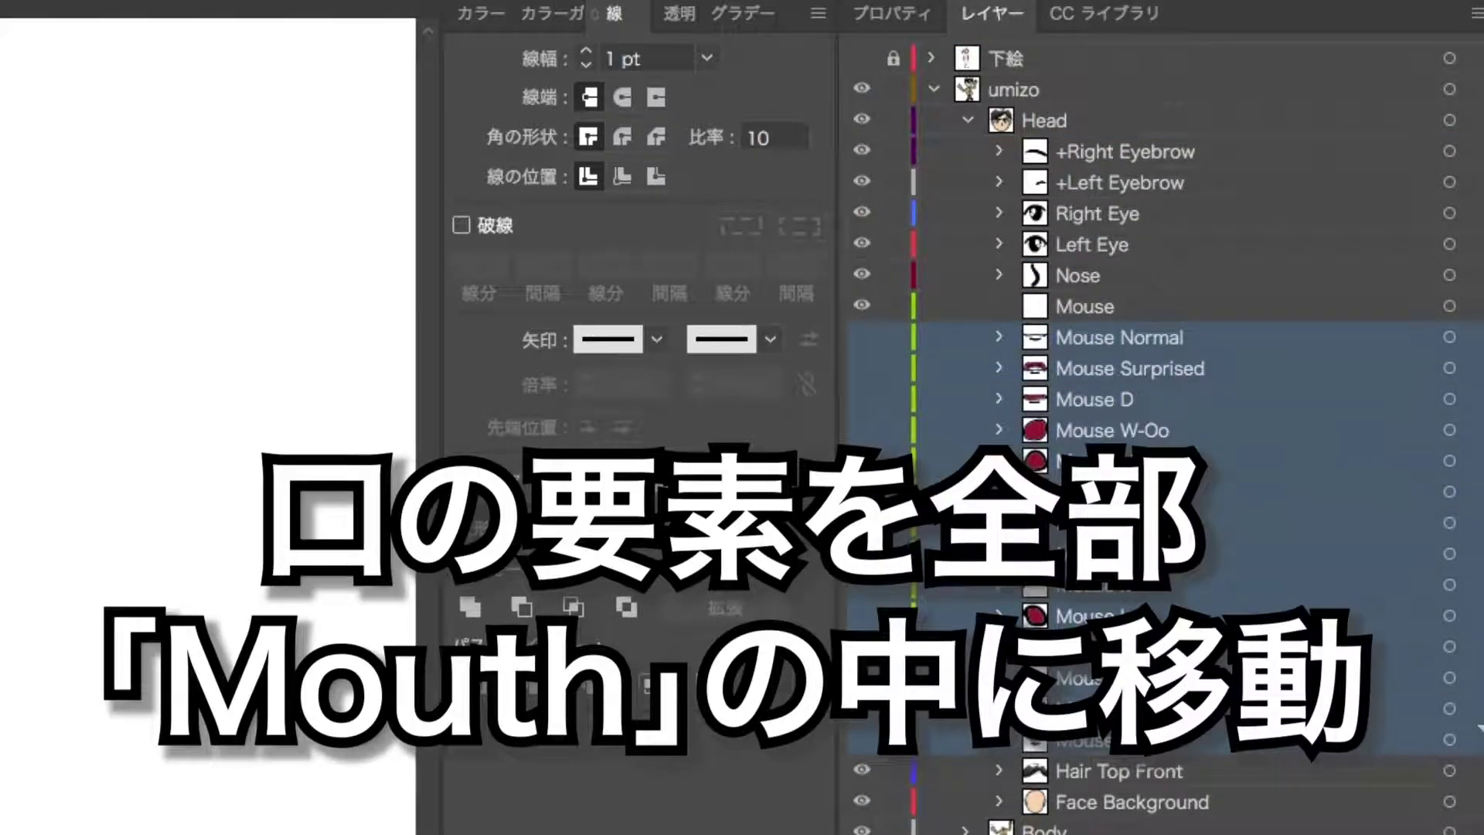
{"action": "left_click_drag", "start_coordinate": [1083, 342], "coordinate": [1088, 304]}
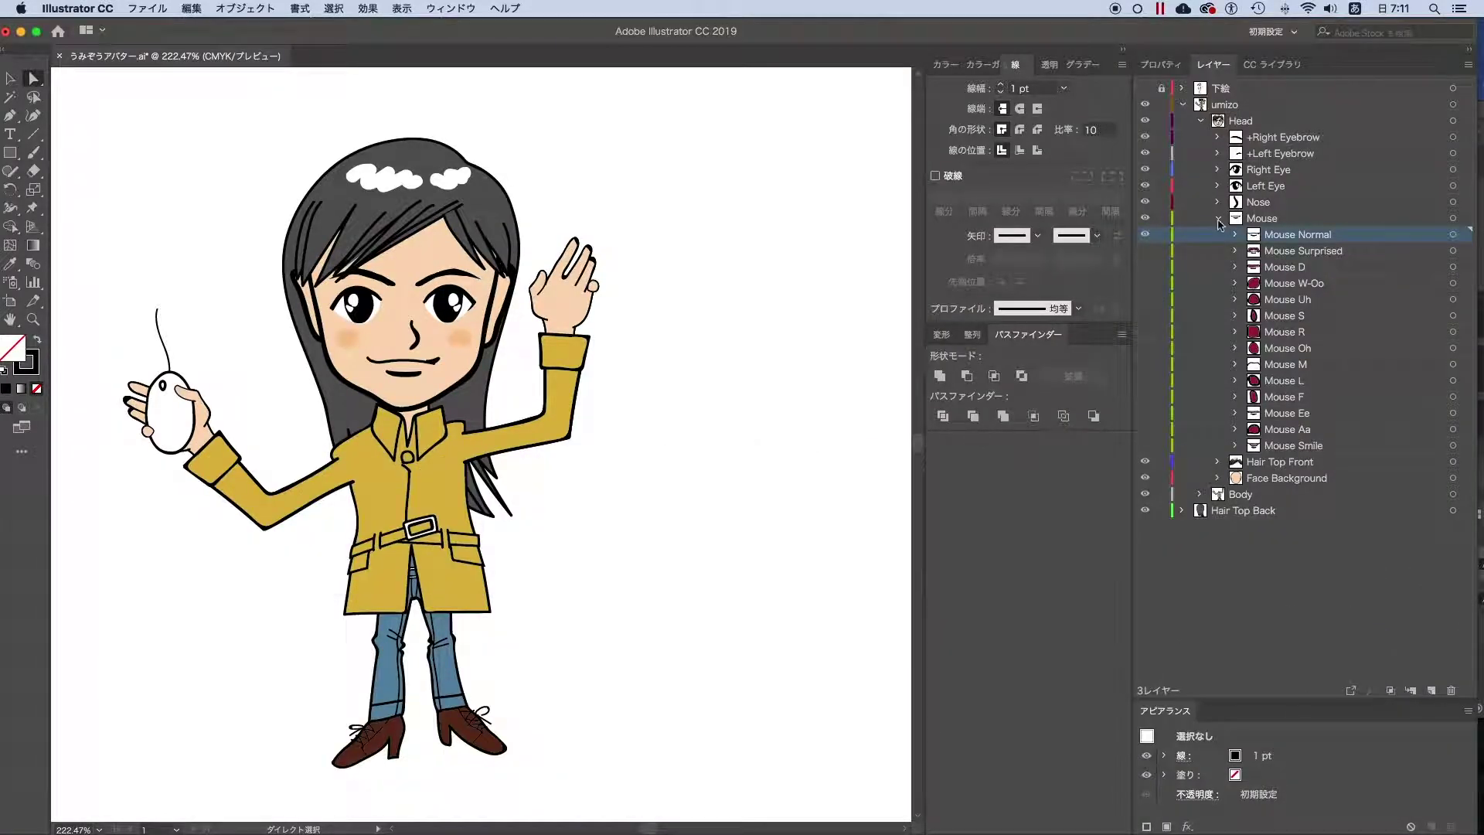
{"action": "left_click", "coordinate": [1219, 218]}
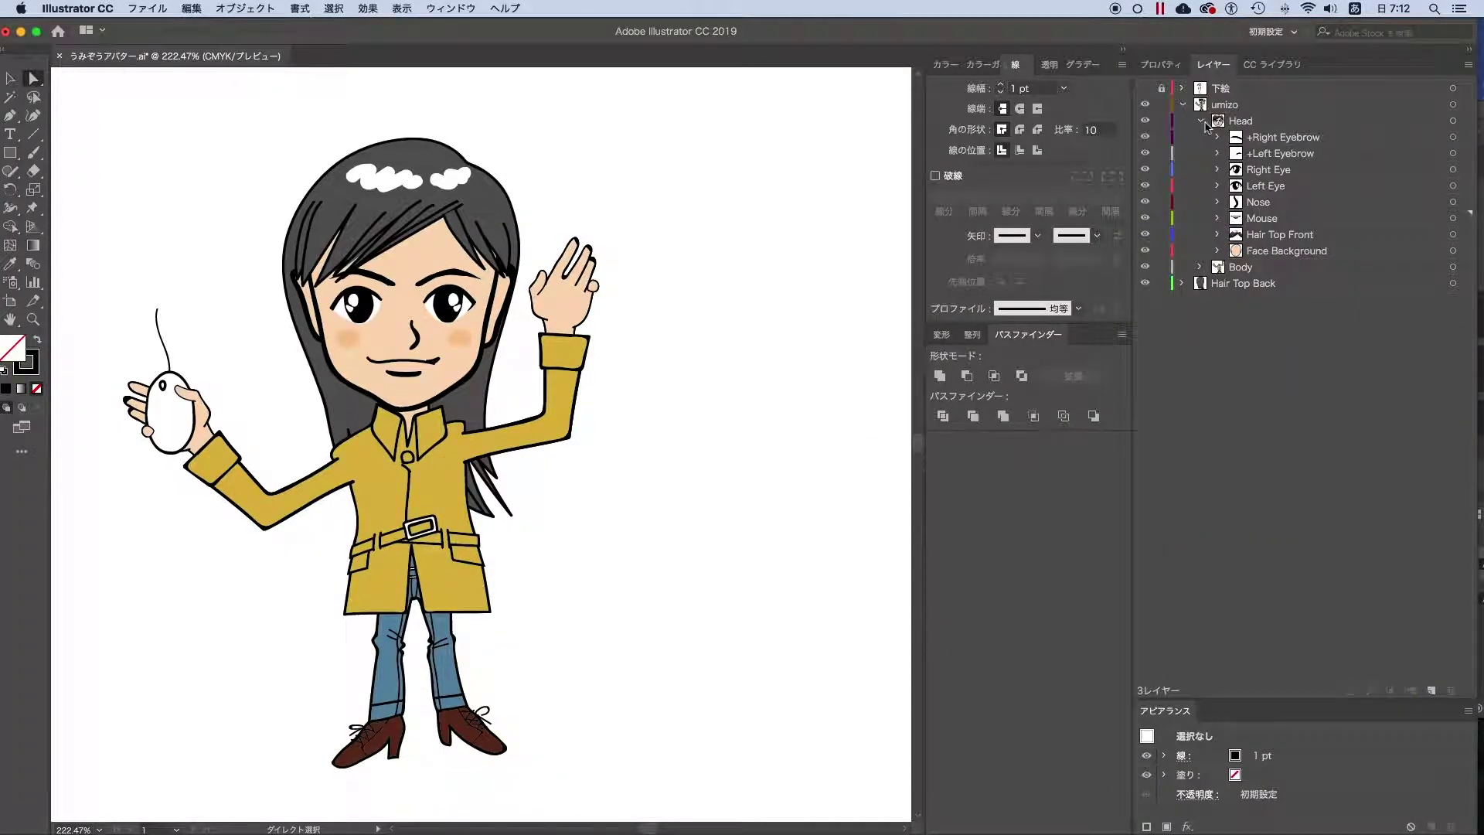
Expand Body and check the artwork of its Body Left Arm and Body BG layers by toggling their visibility
{"action": "left_click", "coordinate": [1199, 267]}
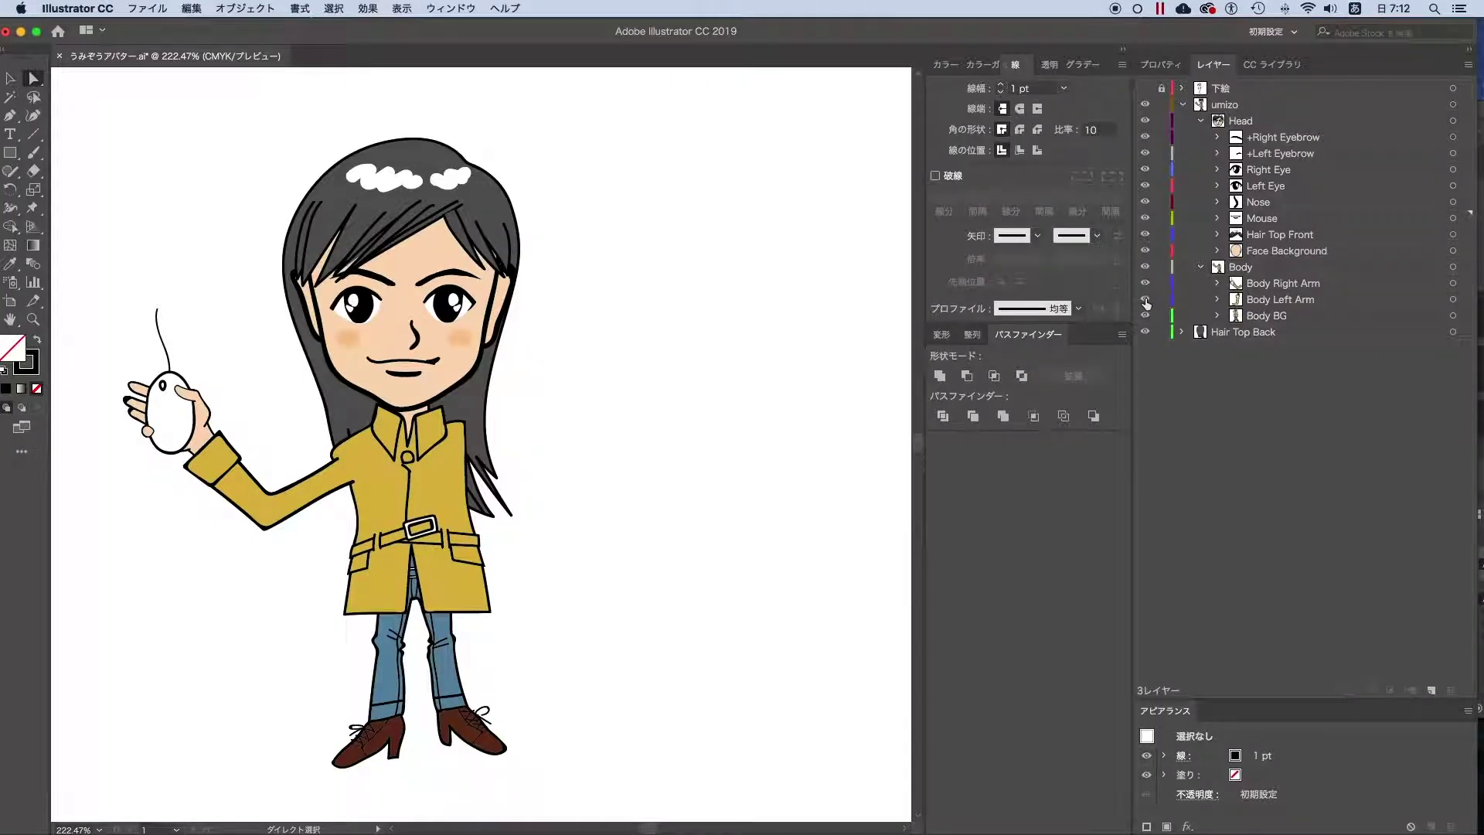
{"action": "left_click", "coordinate": [1145, 299]}
{"action": "left_click", "coordinate": [1146, 315]}
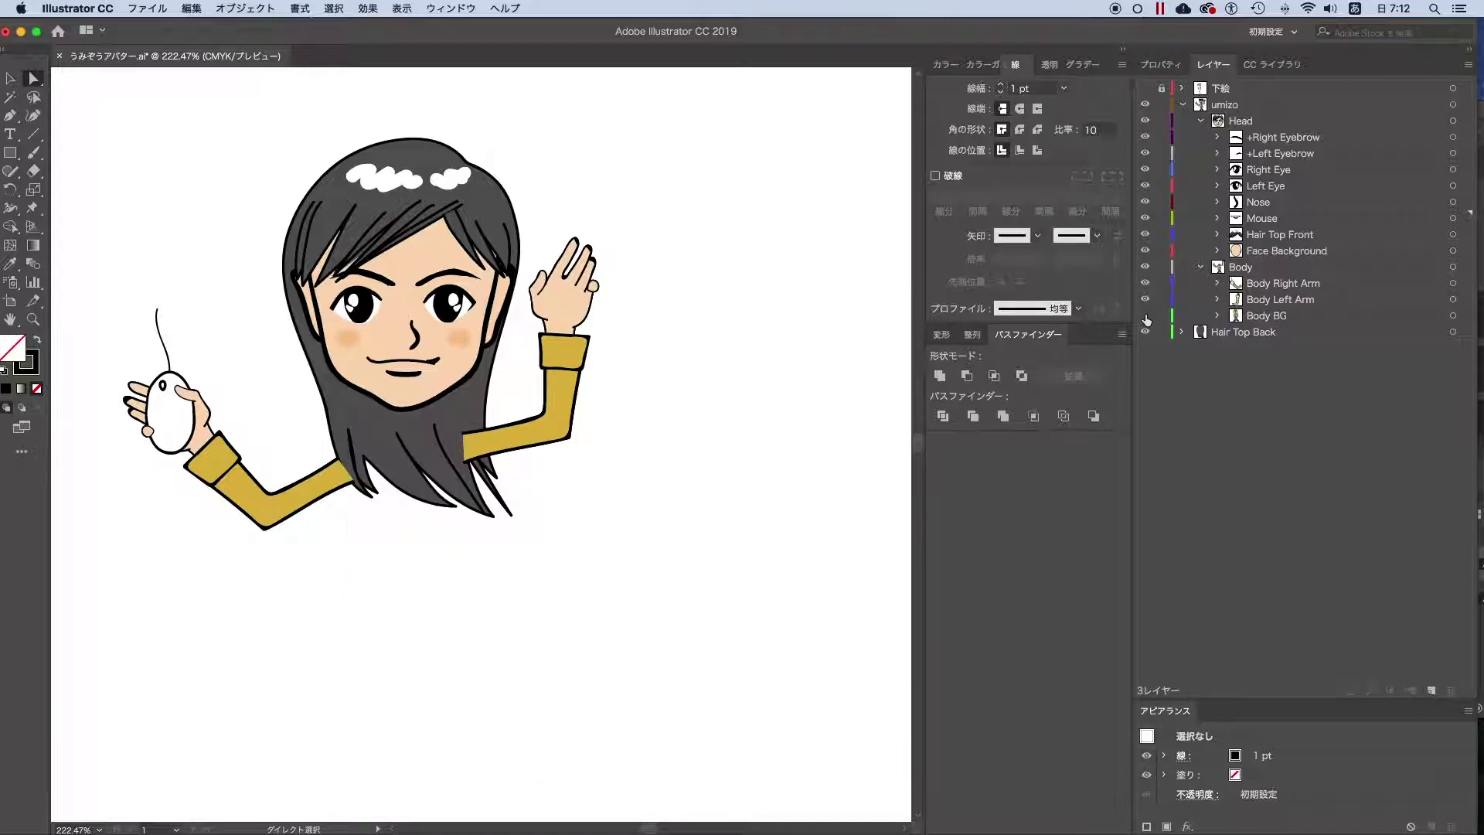
{"action": "left_click", "coordinate": [1145, 315]}
Move the Hair Top Back layer into Body below Body BG, and collapse the Body and Head groups
{"action": "left_click", "coordinate": [1247, 332]}
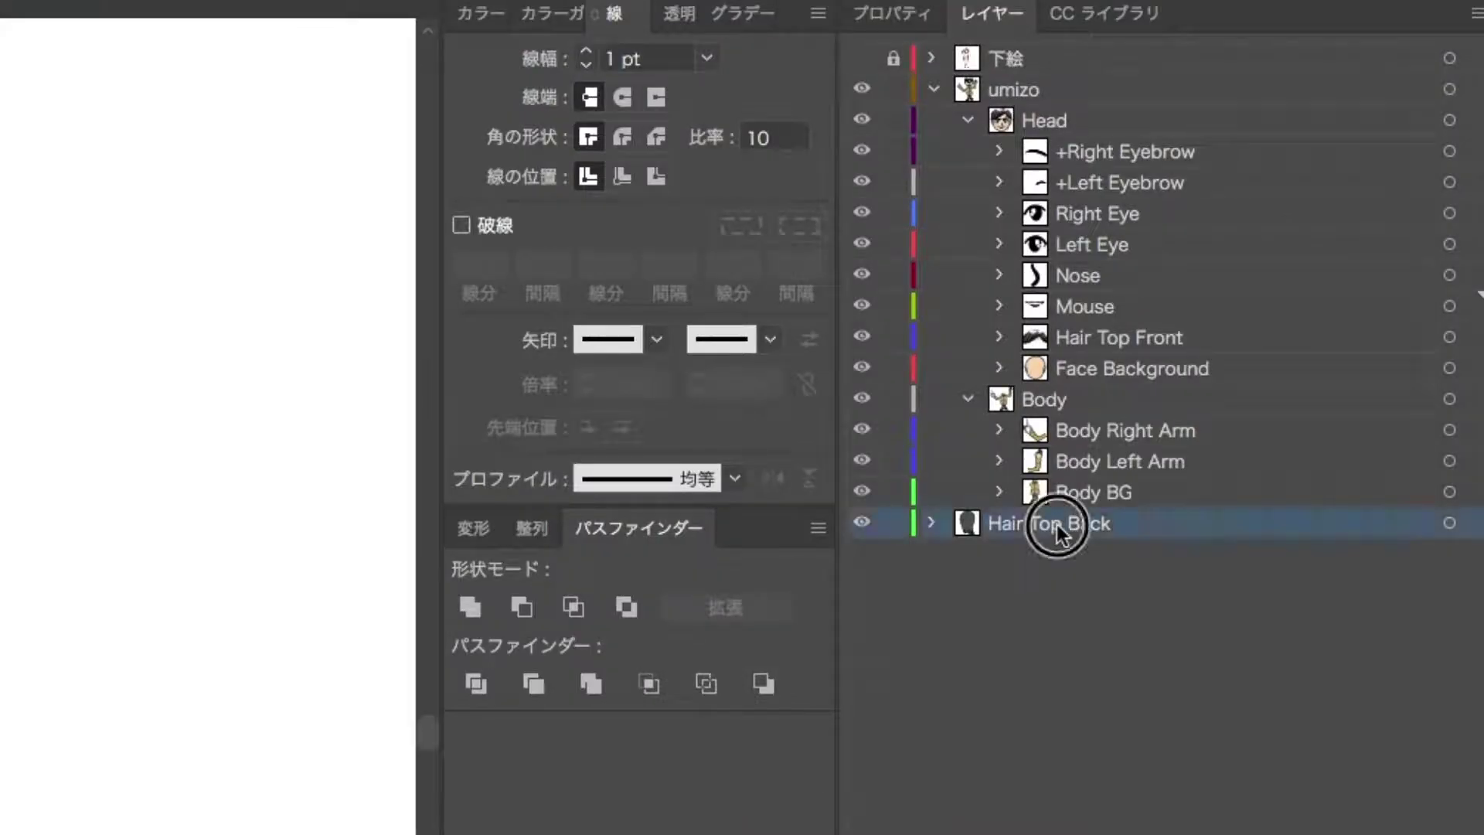
{"action": "left_click_drag", "start_coordinate": [1052, 510], "coordinate": [1051, 513]}
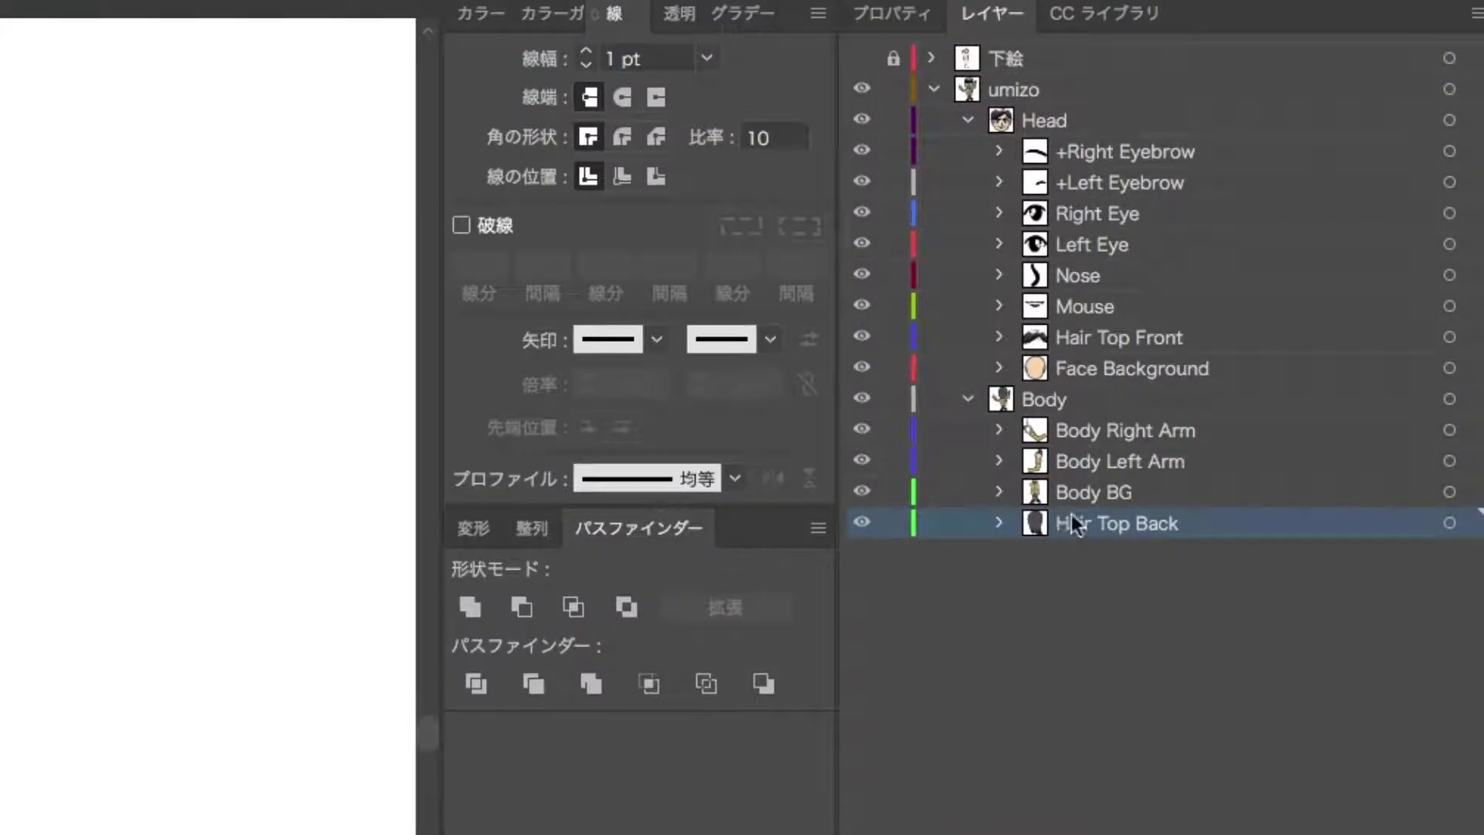
{"action": "left_click", "coordinate": [971, 400]}
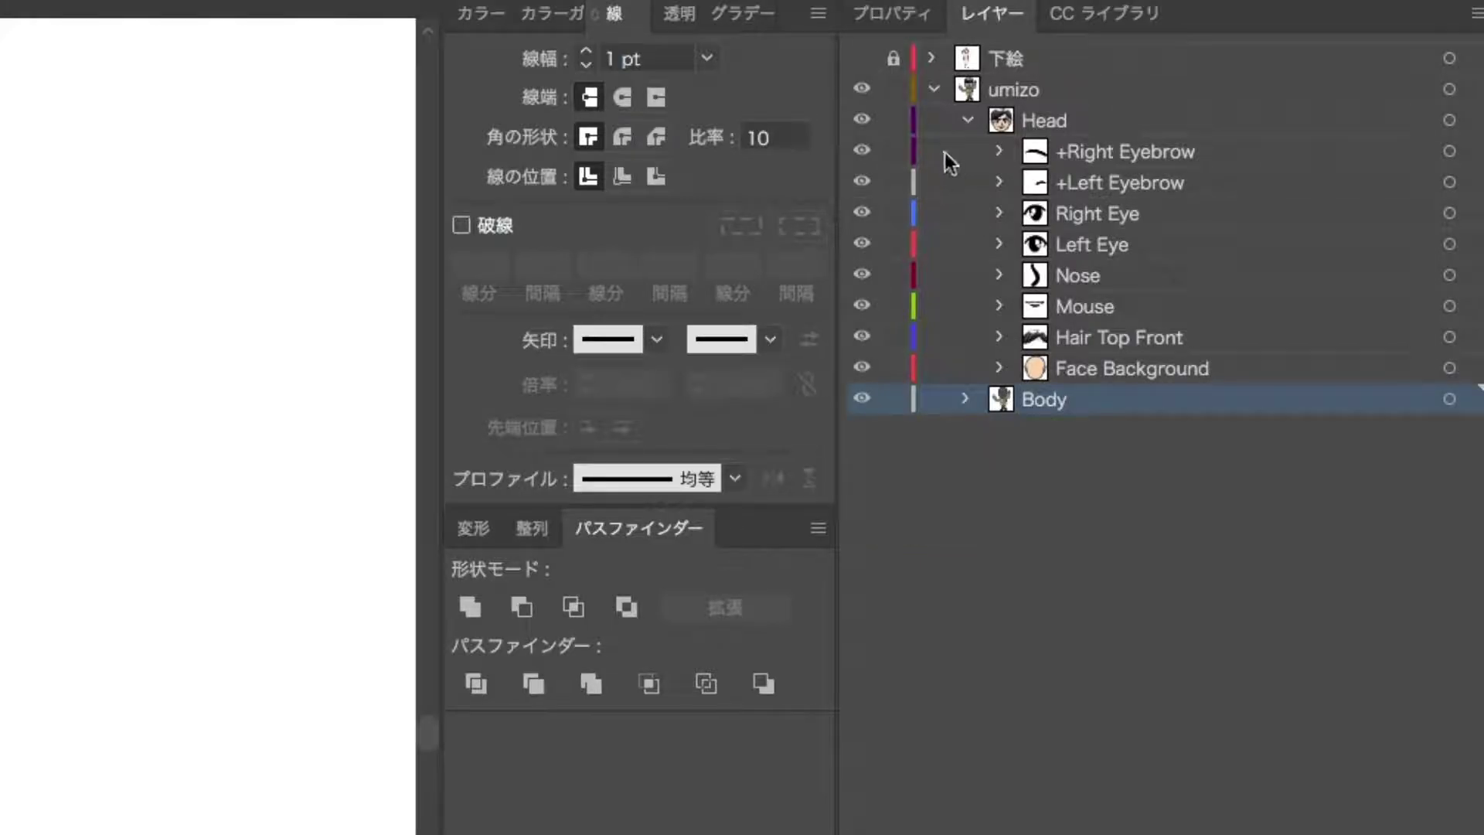
{"action": "left_click", "coordinate": [968, 121]}
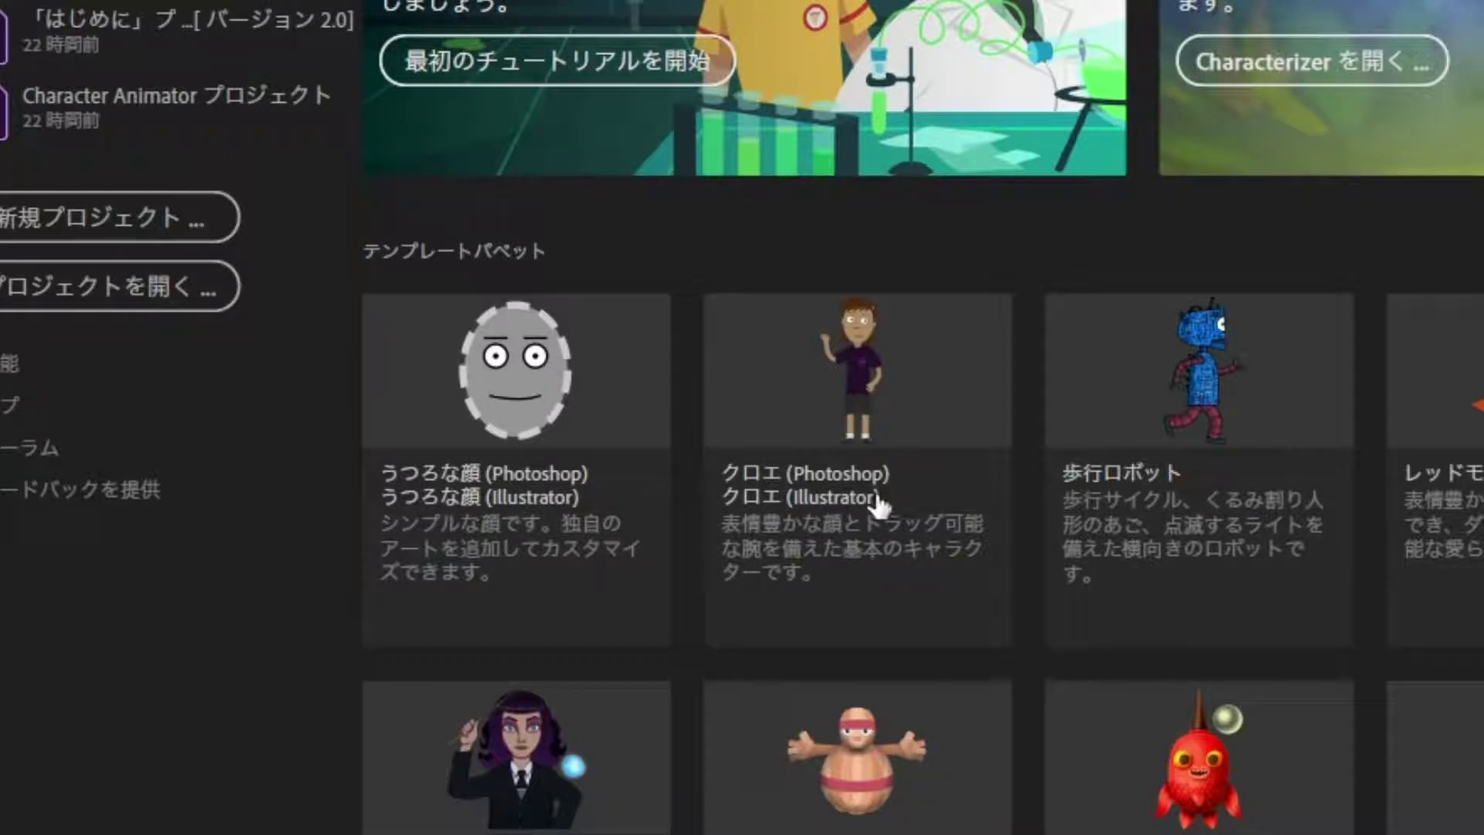
Switch to Character Animator and open the クロエ (Illustrator) template puppet
{"action": "left_click", "coordinate": [855, 508]}
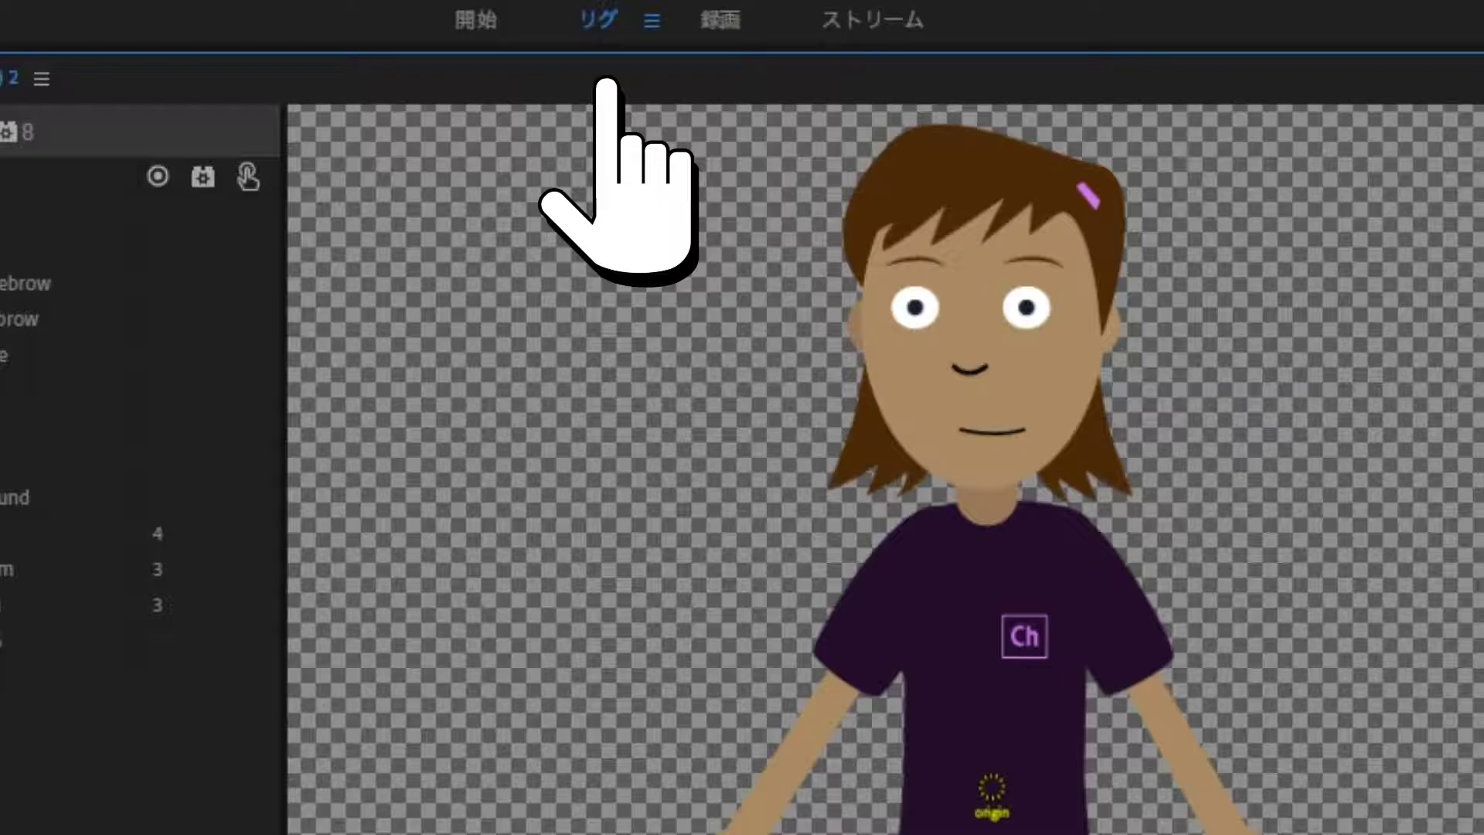
Import うみぞうアバター.ai into the project as a puppet and add it to a new scene
{"action": "left_click", "coordinate": [162, 17]}
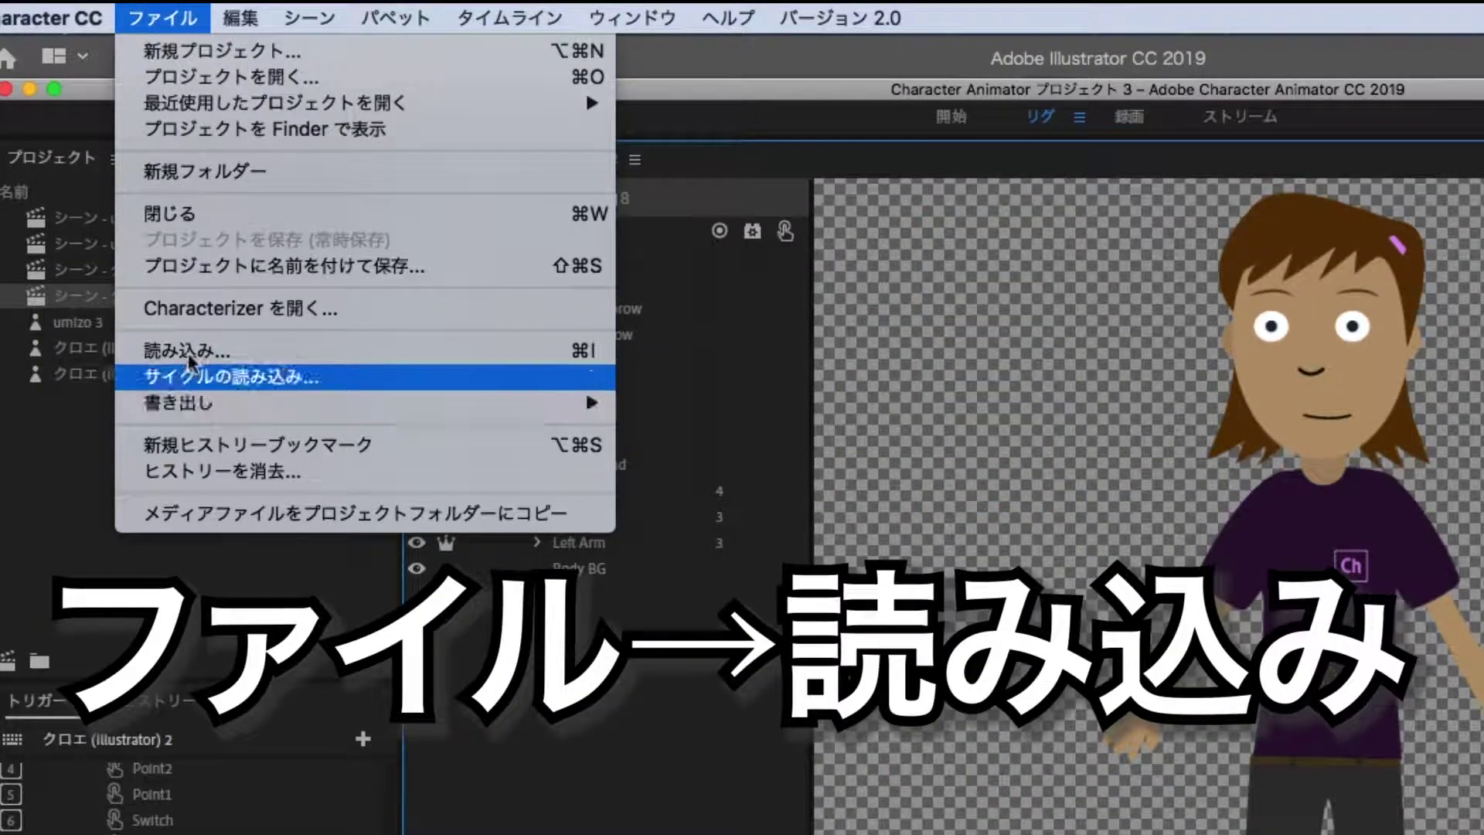
{"action": "left_click", "coordinate": [191, 352]}
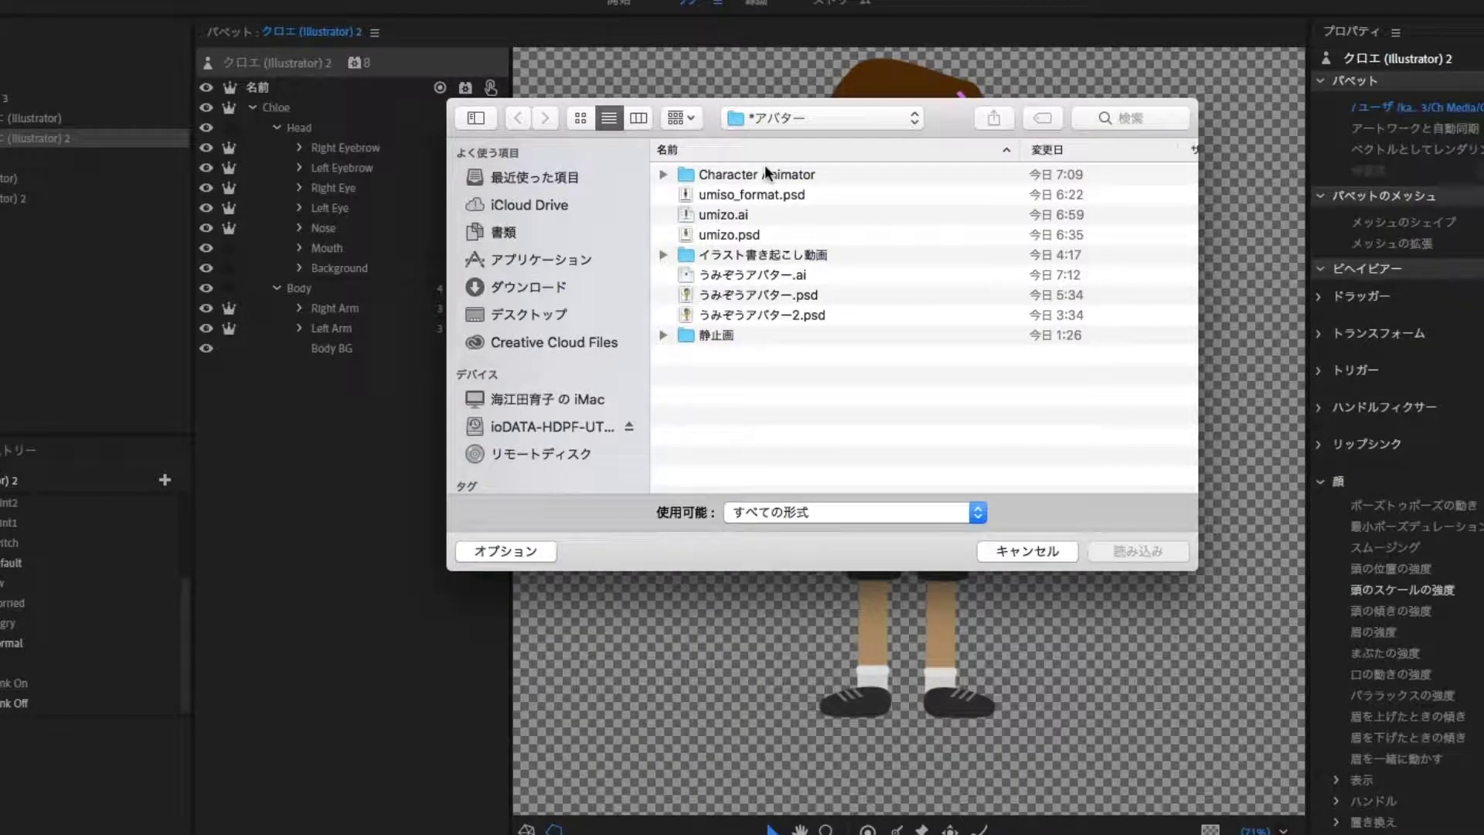
{"action": "left_click", "coordinate": [723, 214]}
{"action": "left_click", "coordinate": [1121, 550]}
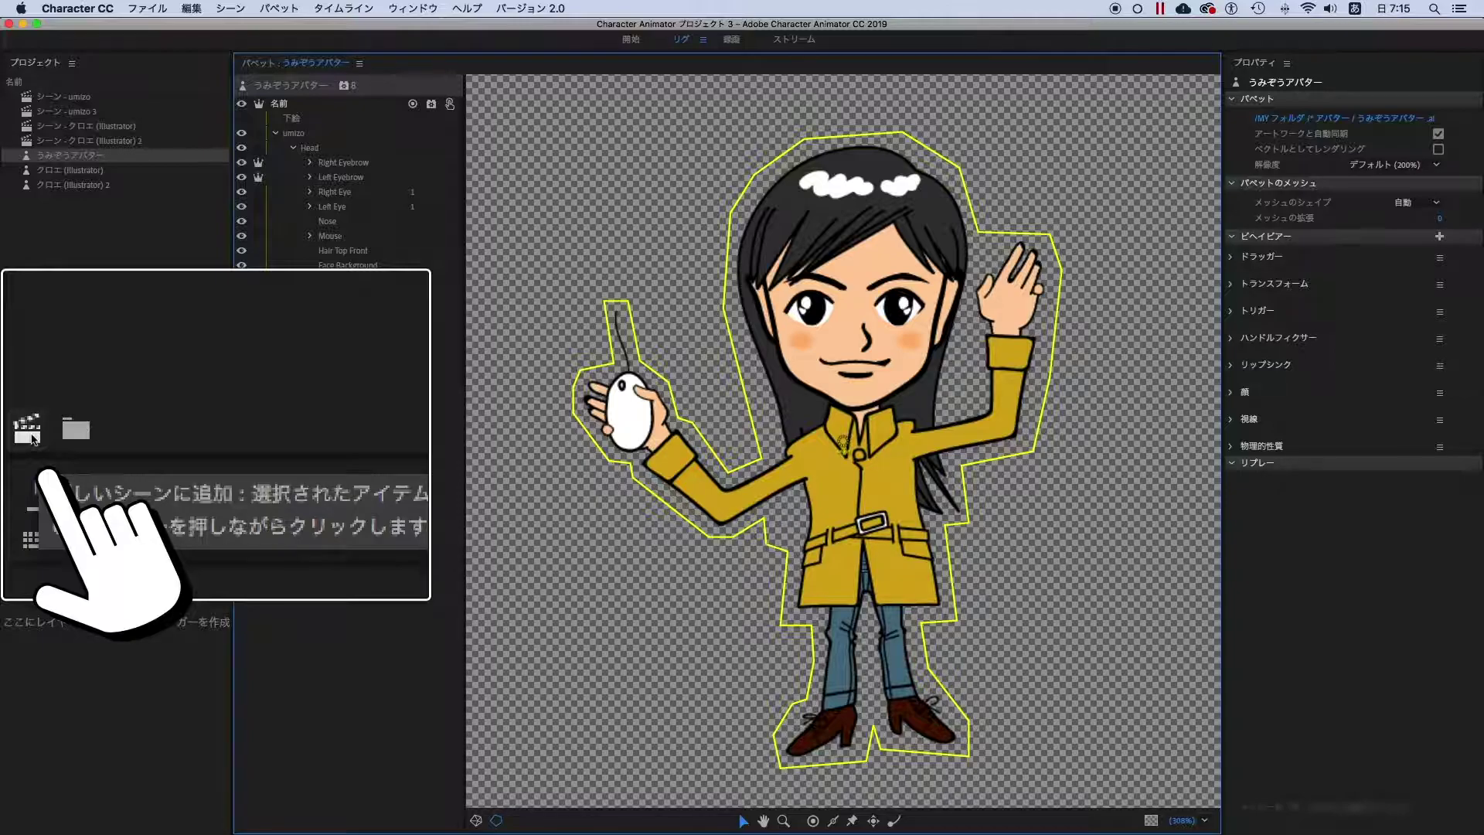
{"action": "left_click", "coordinate": [33, 439]}
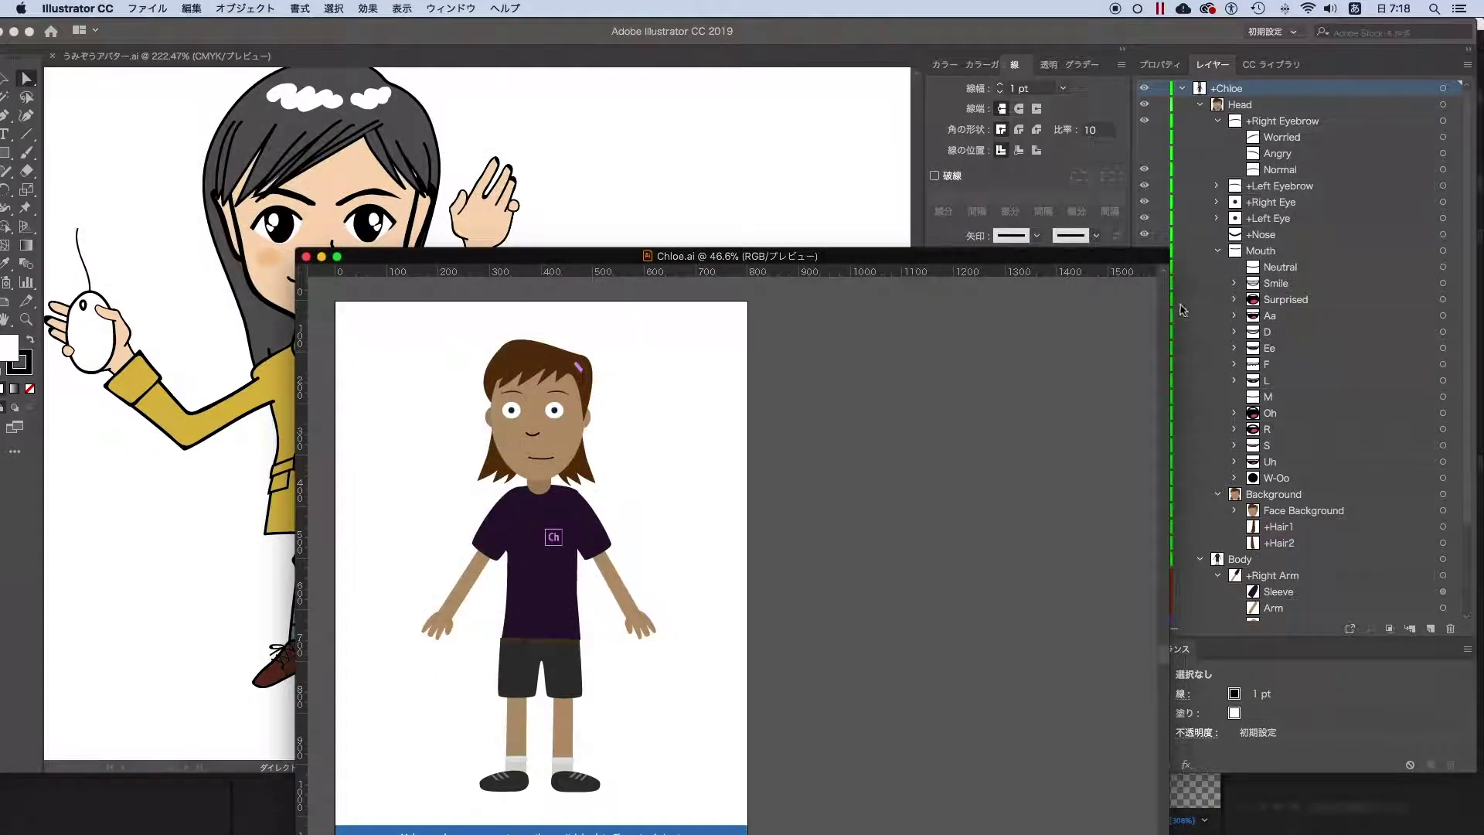
Switch to Illustrator and rename the Mouse layer inside Head as Mouth, matching the Chloe.ai reference
{"action": "left_click", "coordinate": [1262, 252]}
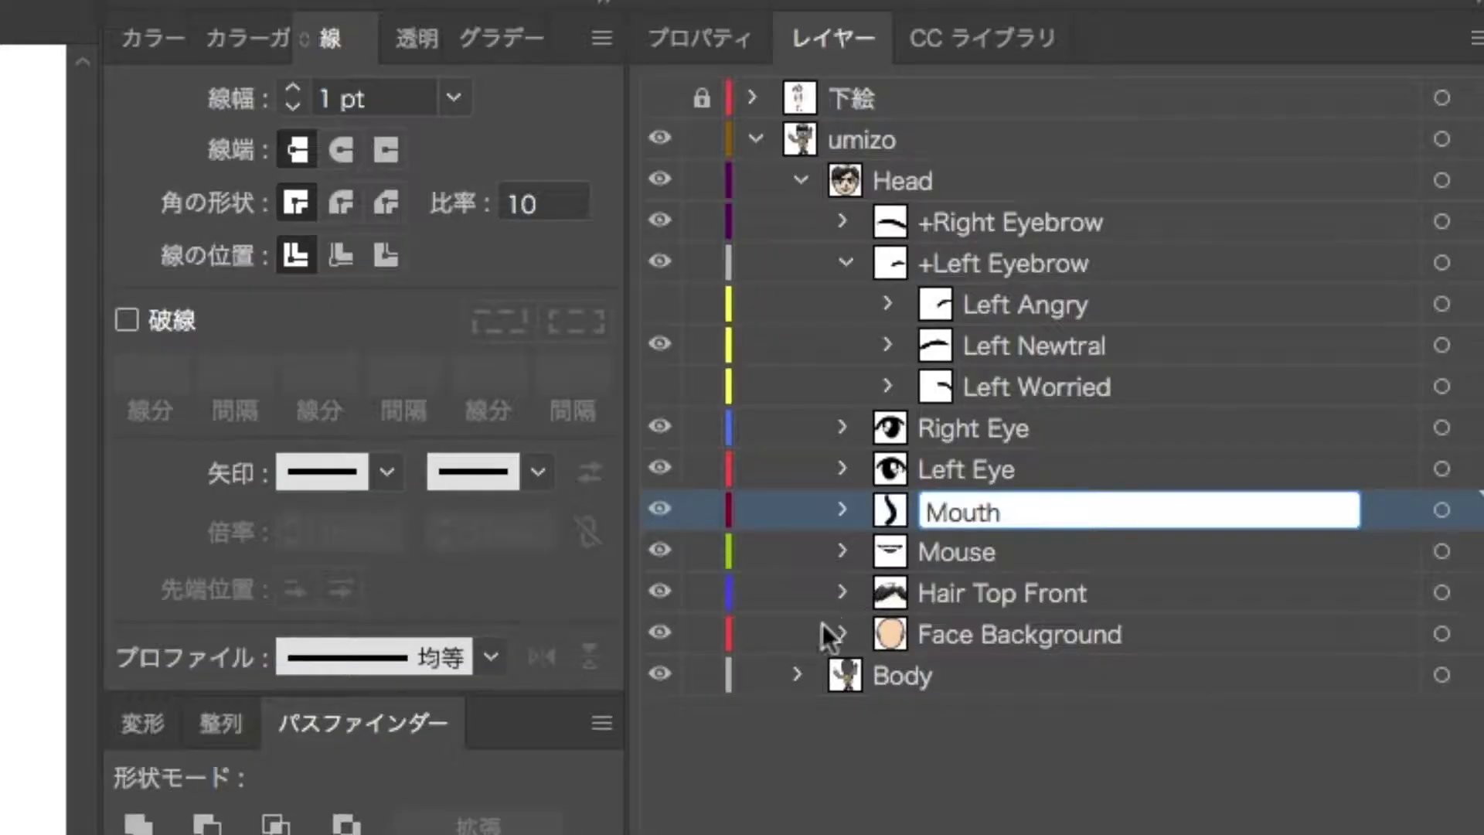
{"action": "key", "text": "Return"}
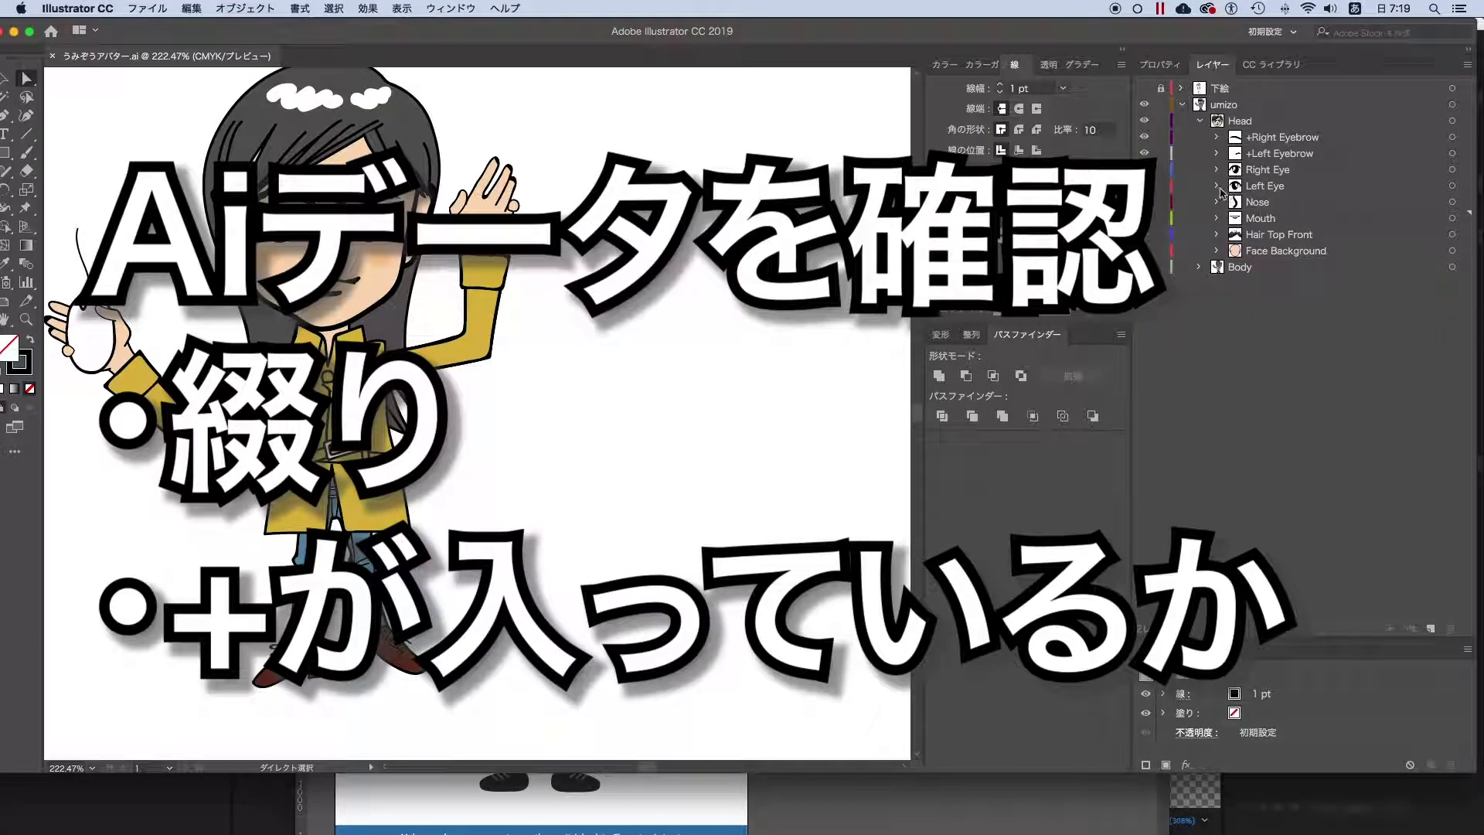
Rename the eye groups as +Right Eye and +Left Eye, and their pupil artwork layers as +Right Pupil and +Left Pupil
{"action": "left_click", "coordinate": [1217, 186]}
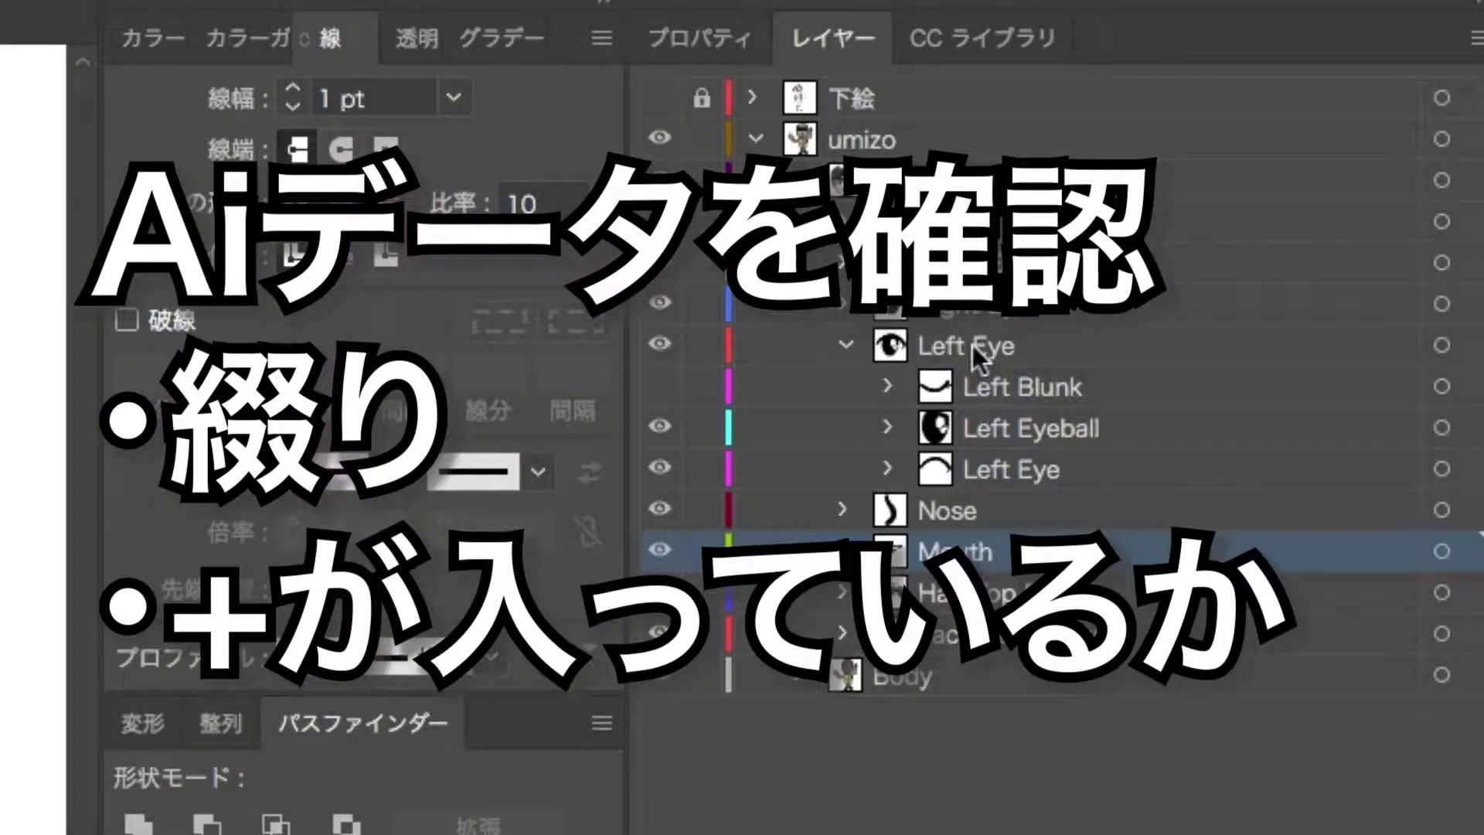
{"action": "double_click", "coordinate": [959, 308]}
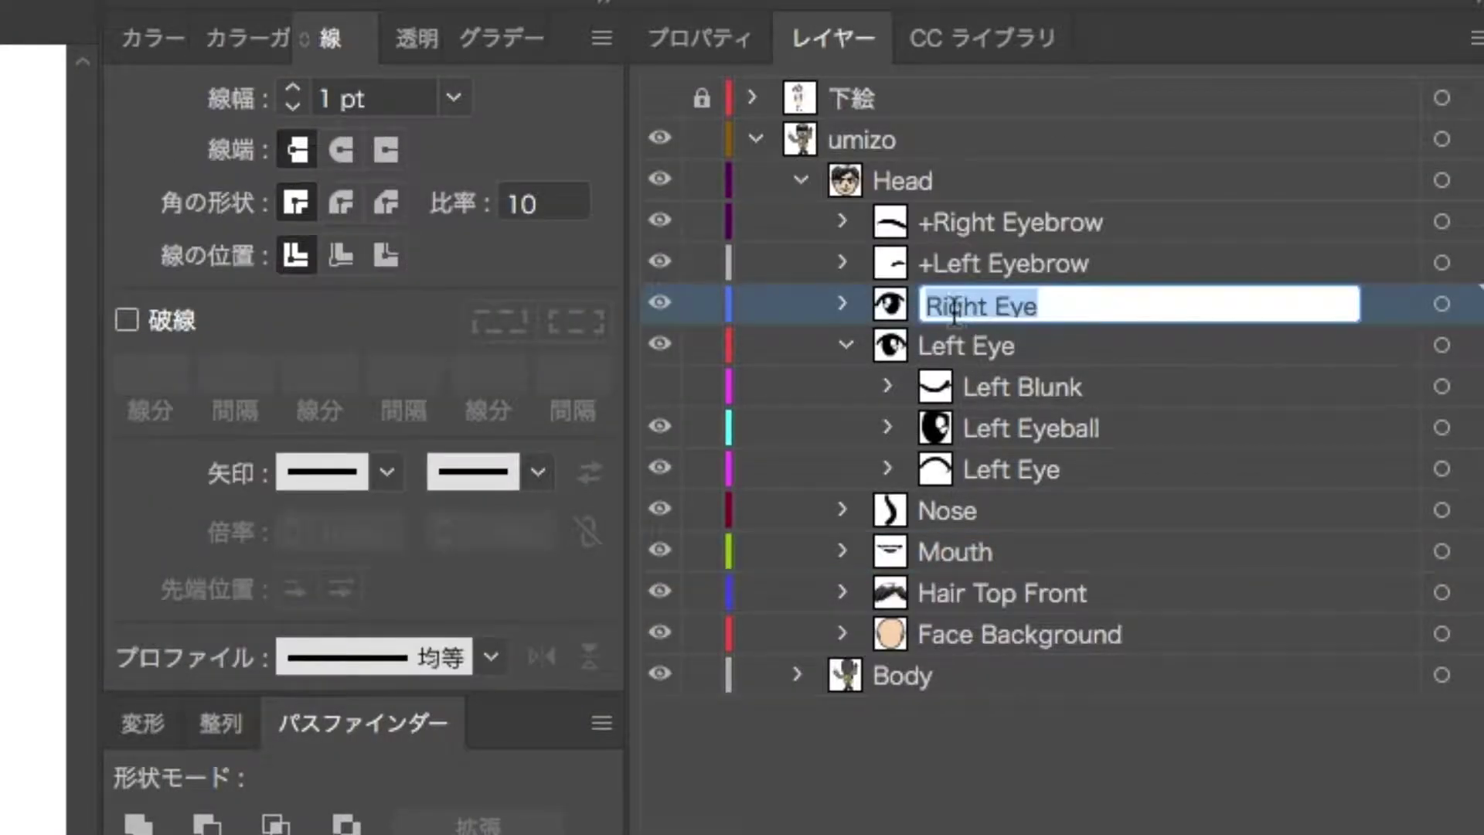
{"action": "left_click", "coordinate": [928, 306]}
{"action": "type", "text": "+Right Pupil"}
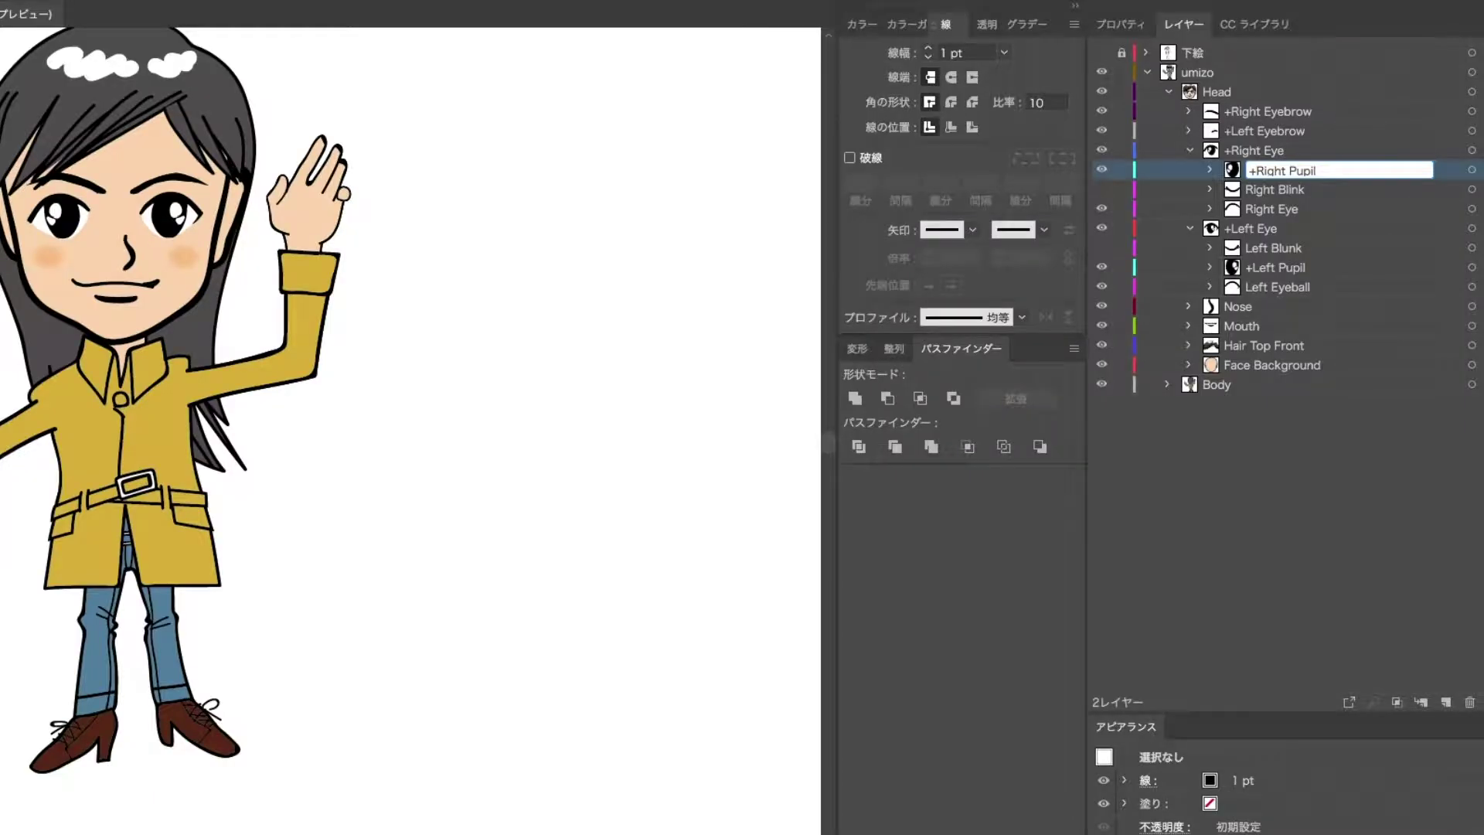
{"action": "key", "text": "Return"}
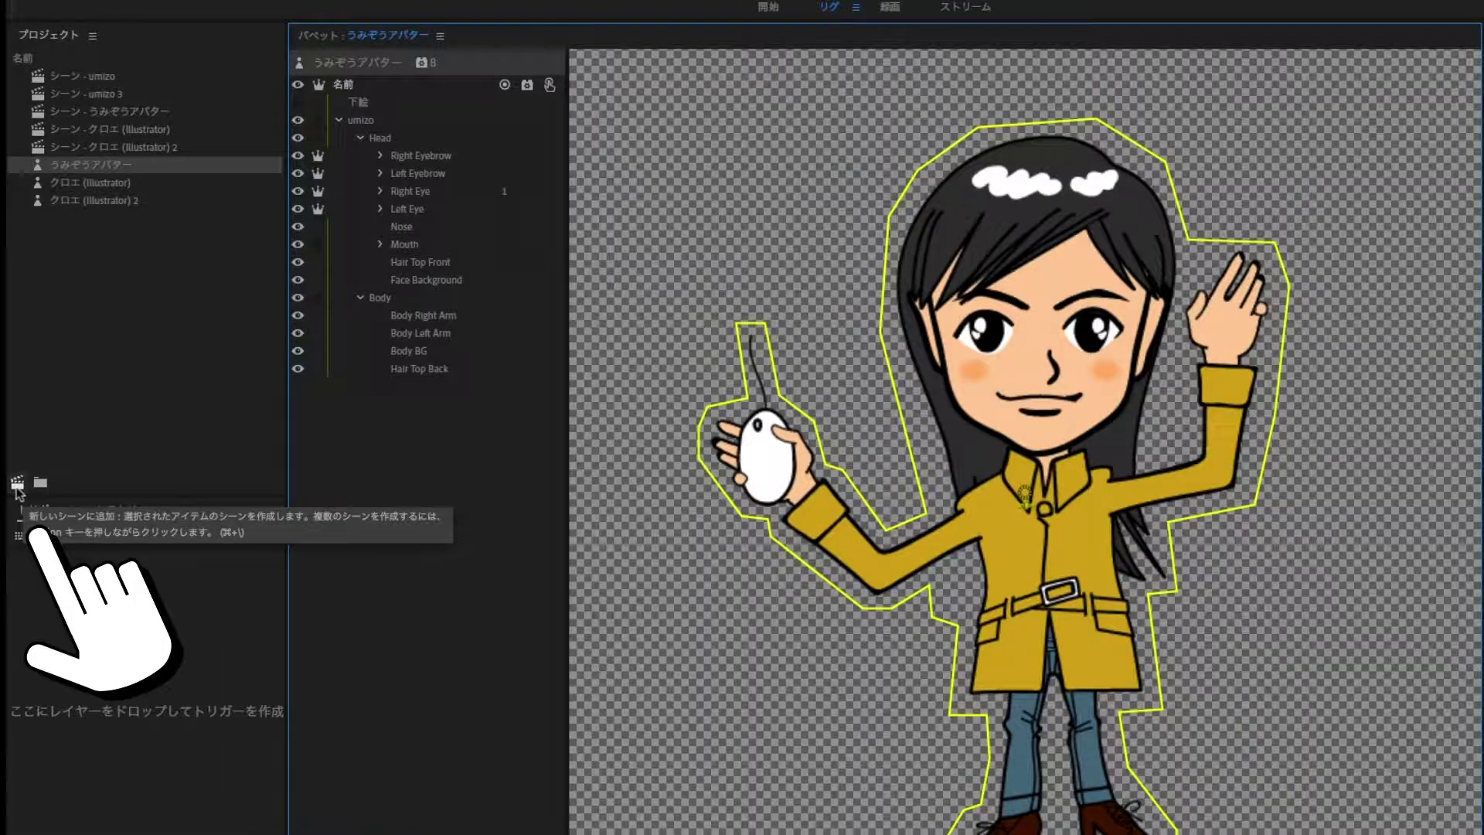
Switch to Character Animator, add the うみぞうアバター puppet to a new scene and set its rest pose for face tracking
{"action": "left_click", "coordinate": [17, 485]}
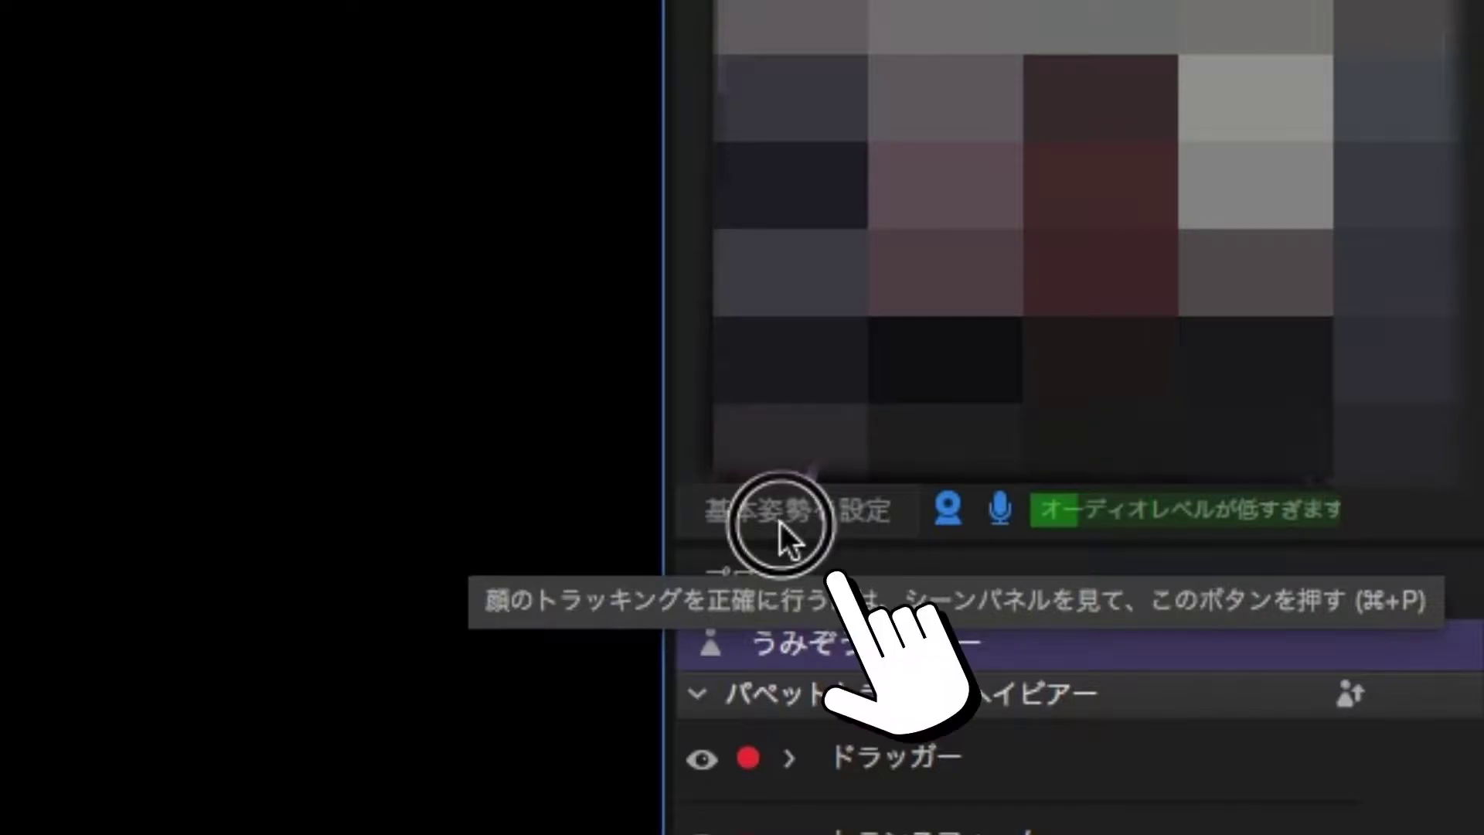
{"action": "left_click", "coordinate": [780, 522]}
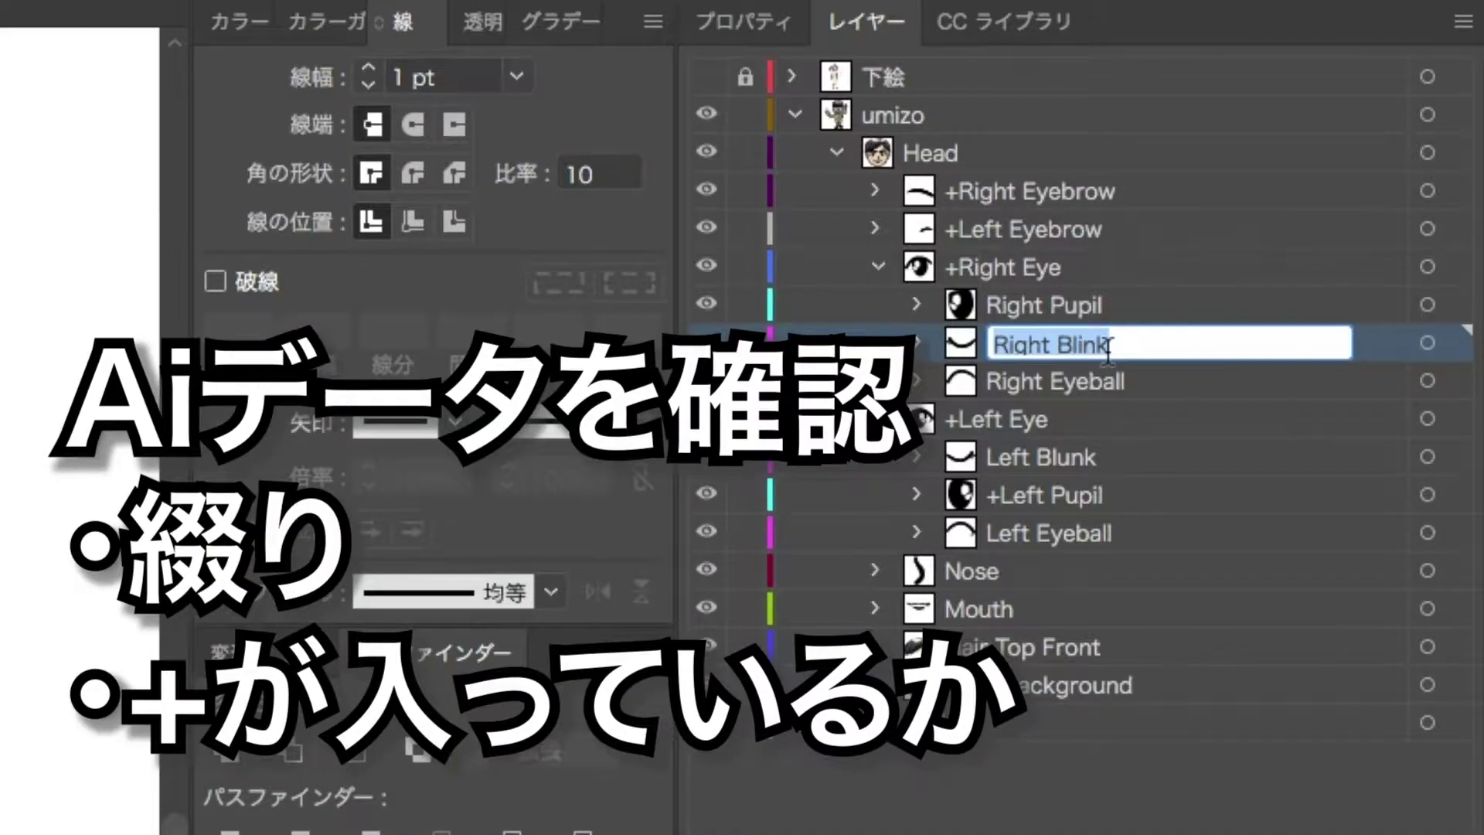
Switch to Illustrator, check the Right Blink layer's spelling and rename the misspelled Left Blunk layer as Left Blink
{"action": "left_click", "coordinate": [1058, 345]}
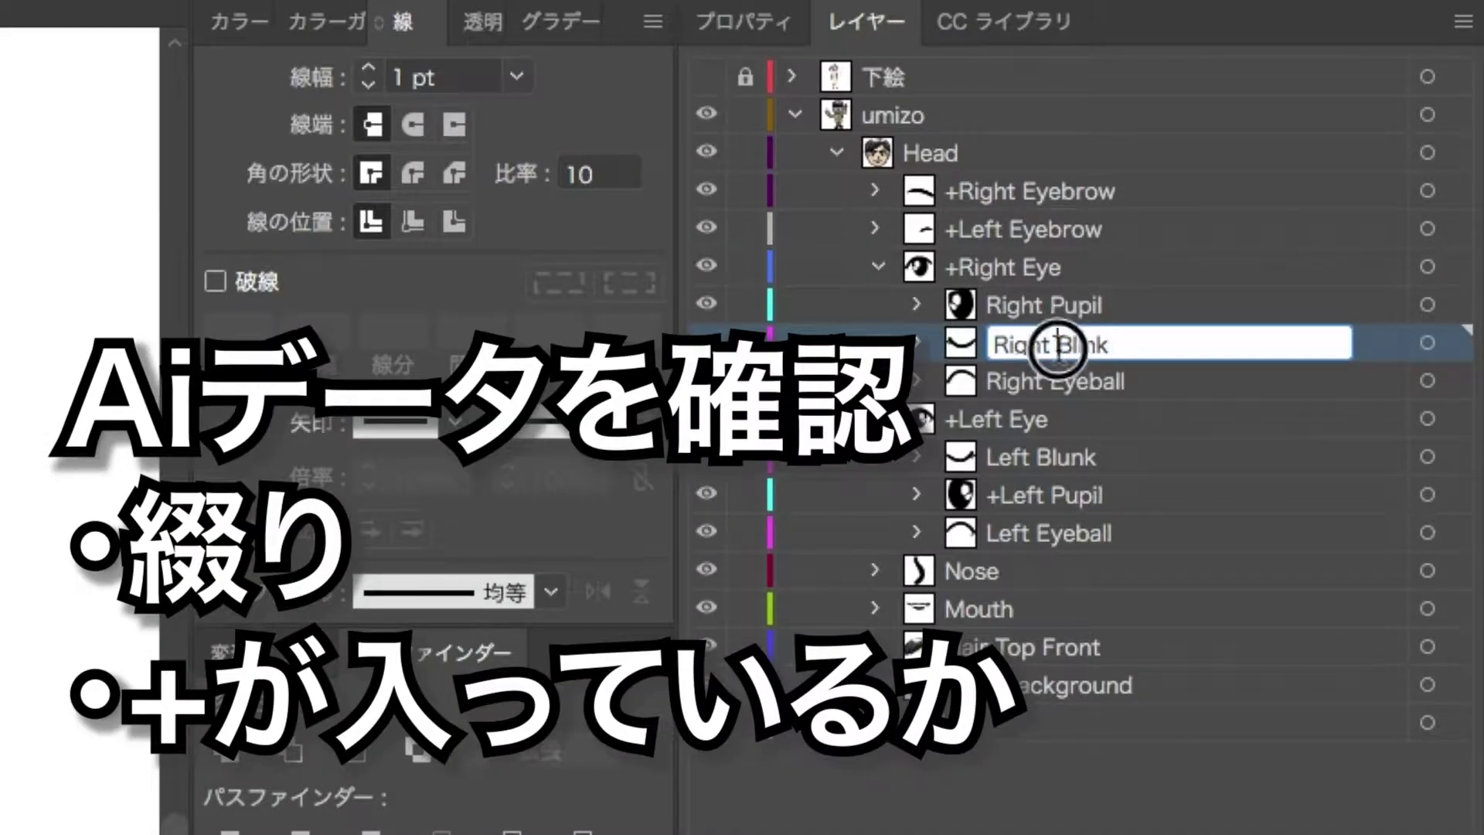
{"action": "double_click", "coordinate": [1079, 461]}
{"action": "double_click", "coordinate": [1075, 458]}
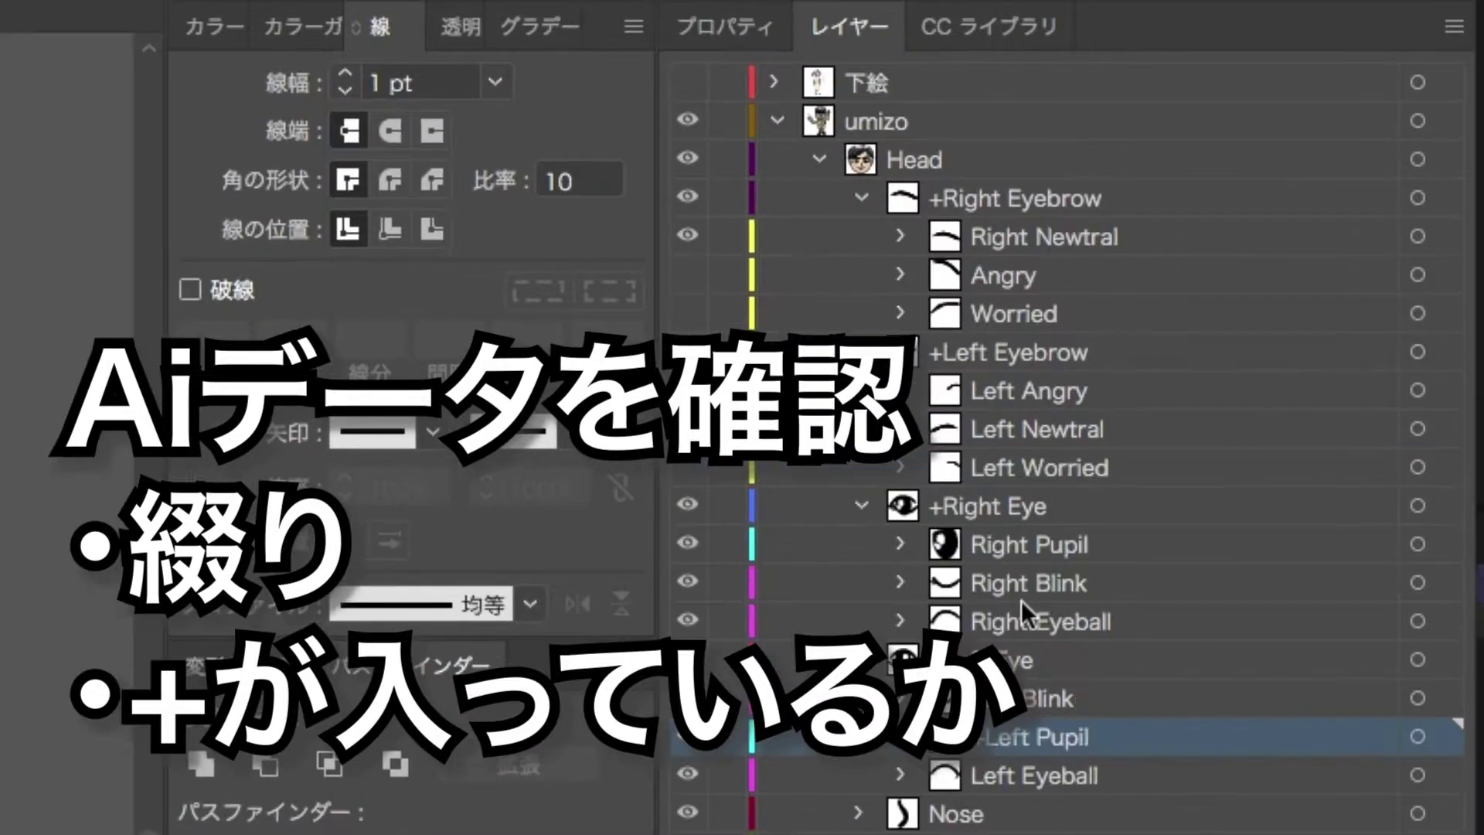
Rename the Right Pupil layer inside the +Right Eye group as +Right Pupil
{"action": "double_click", "coordinate": [1015, 543]}
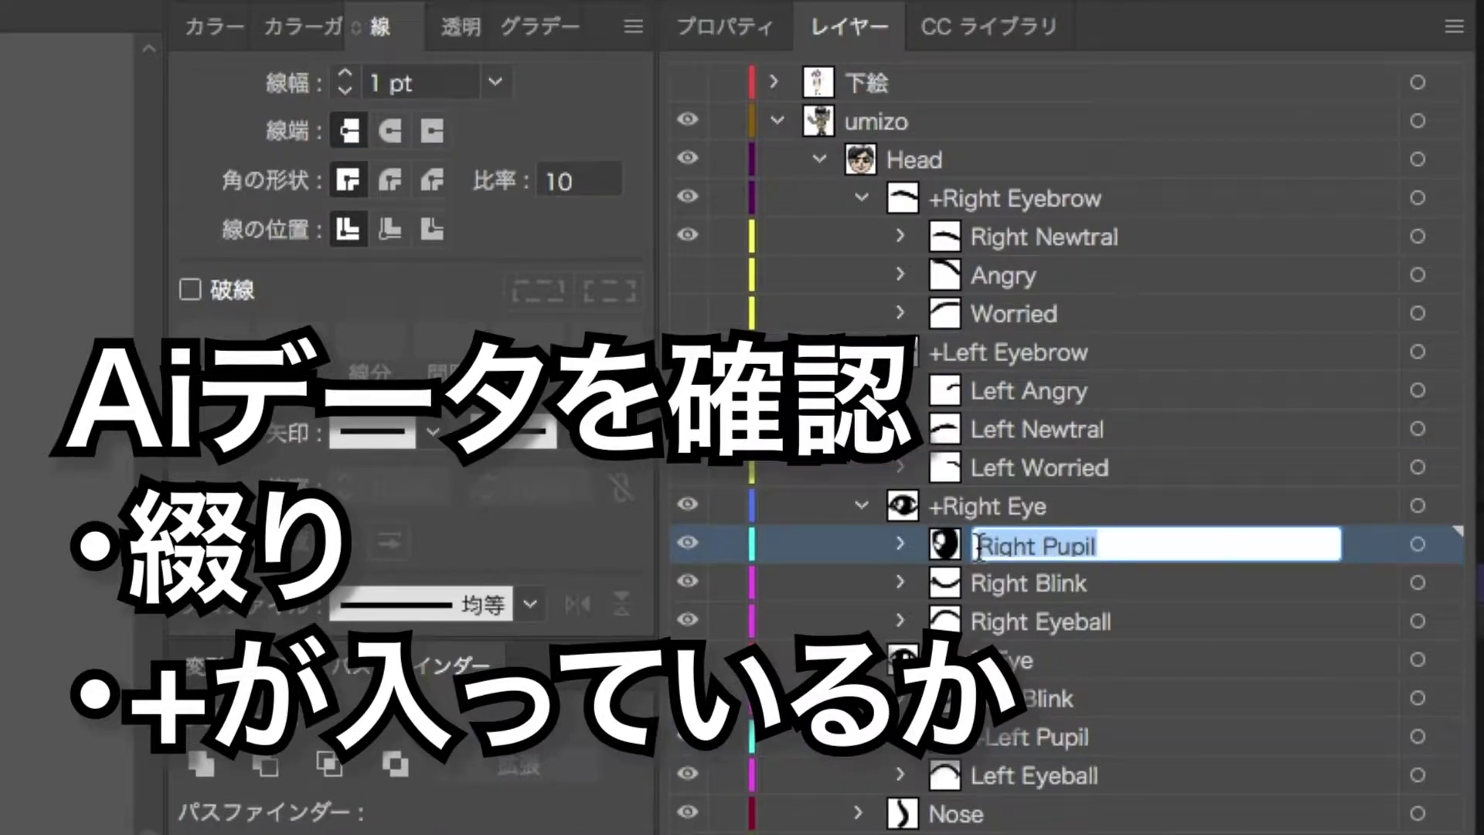
{"action": "left_click", "coordinate": [979, 548]}
{"action": "type", "text": "+"}
{"action": "key", "text": "Return"}
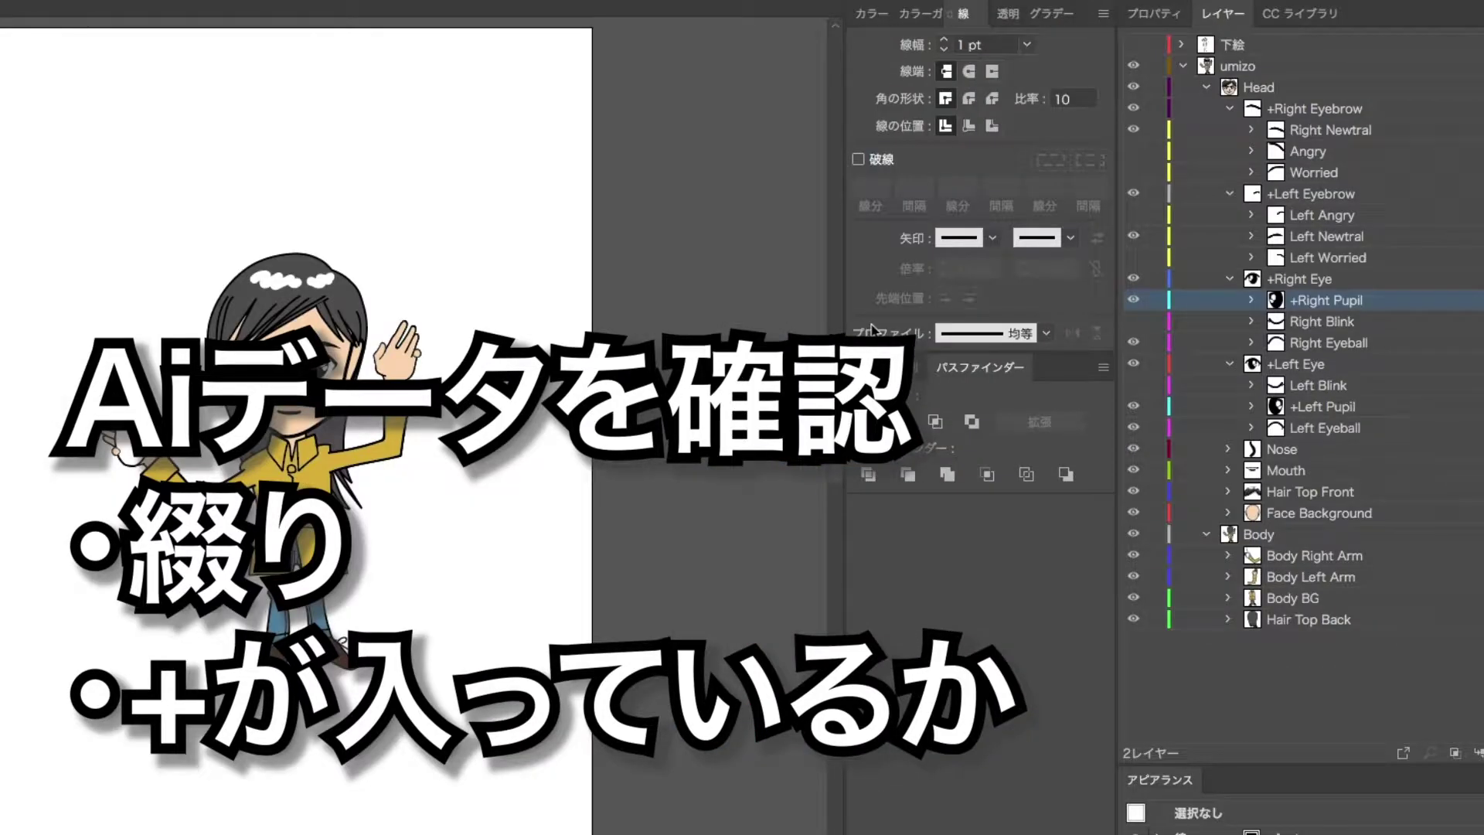